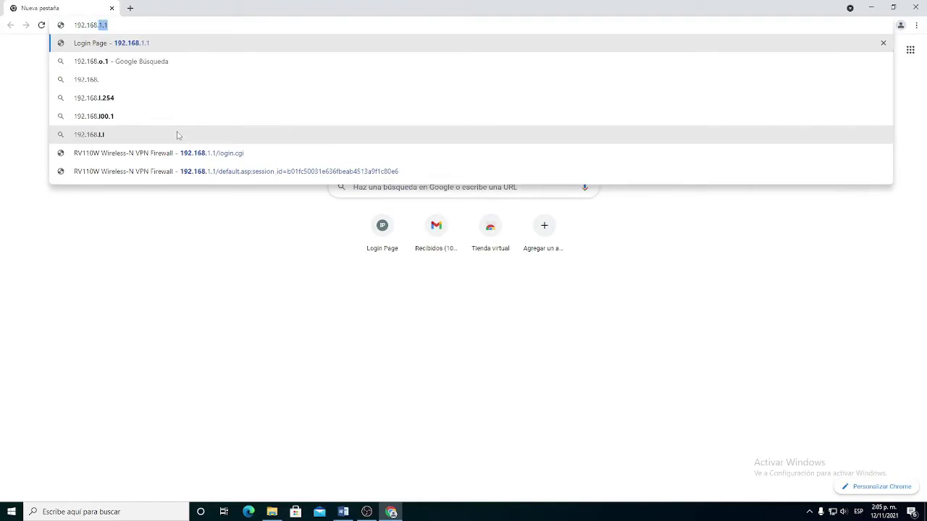
Log in to the router's admin pages at 192.168.1.1 with the admin credentials
type(".1.1")
key("Return")
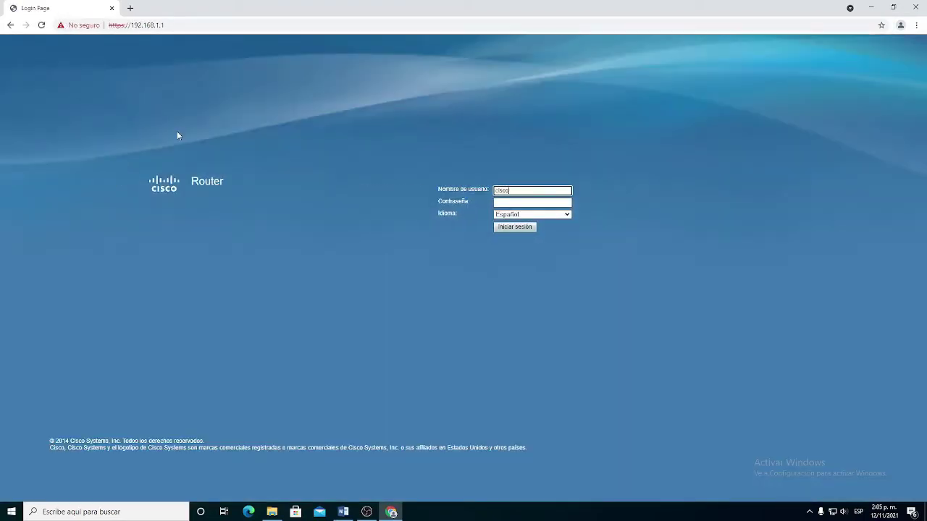
key("Tab")
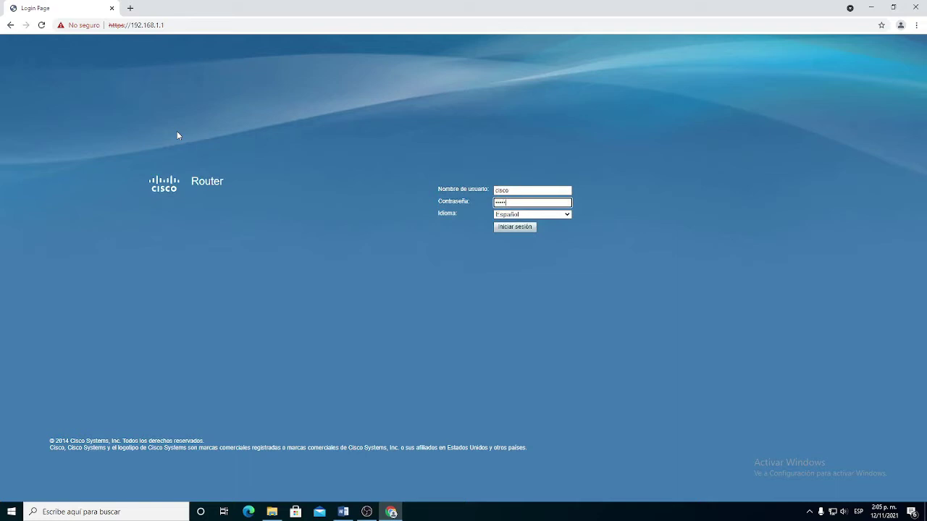
key("Return")
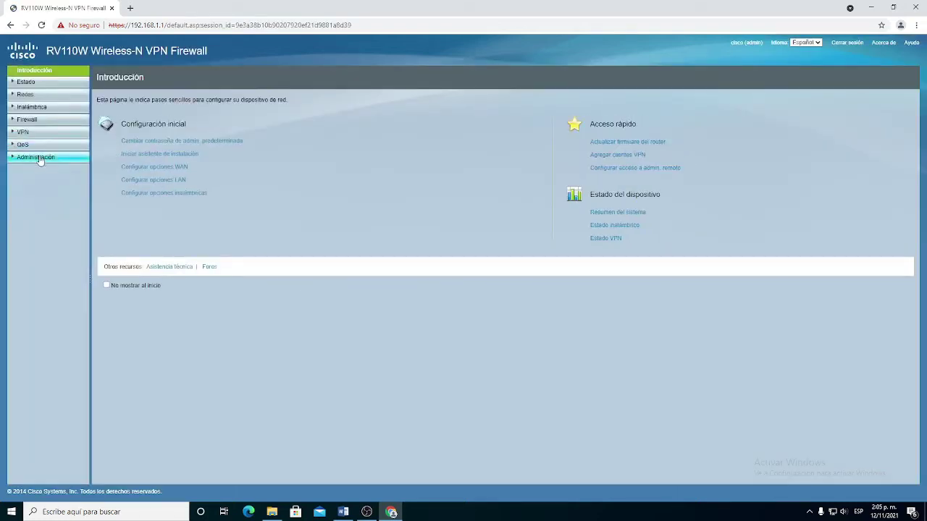
Edit APRENDICES15 in basic wireless settings and choose Agregar VLAN nueva, confirming leaving the page
left_click(37, 108)
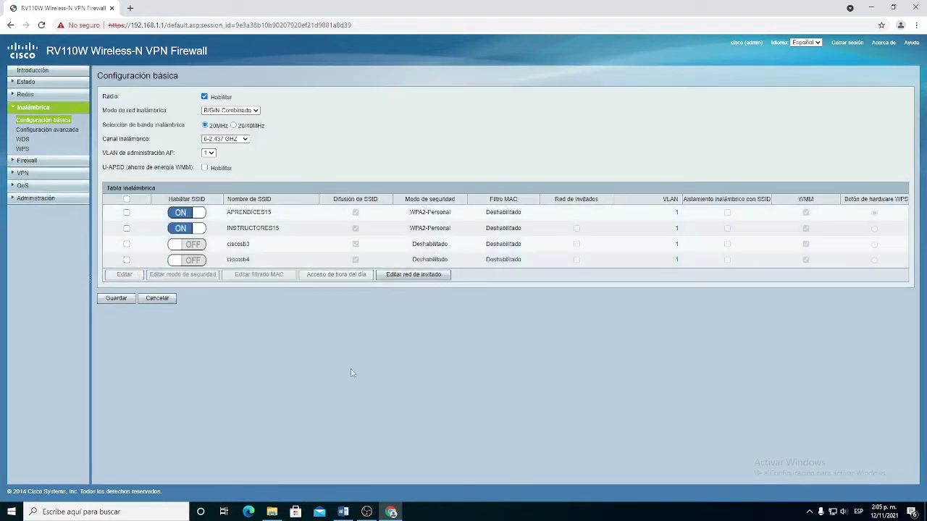
left_click(126, 212)
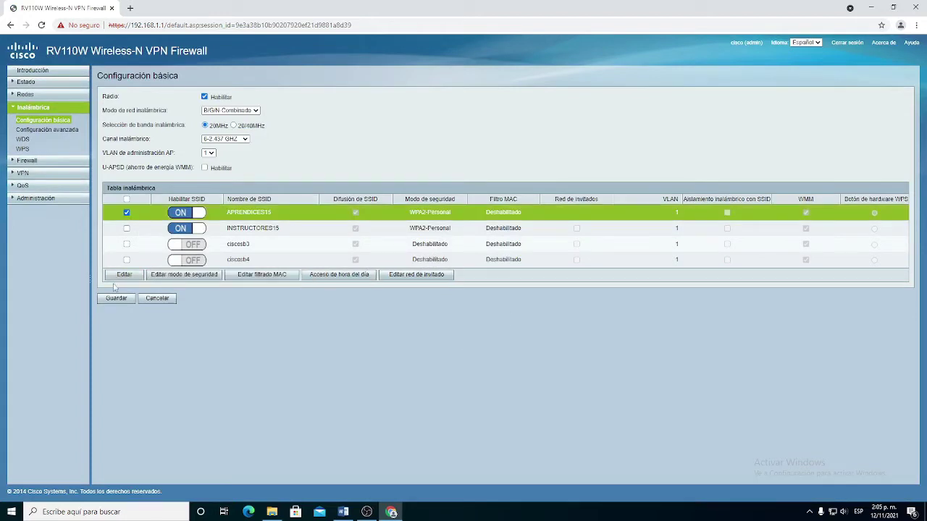
left_click(123, 276)
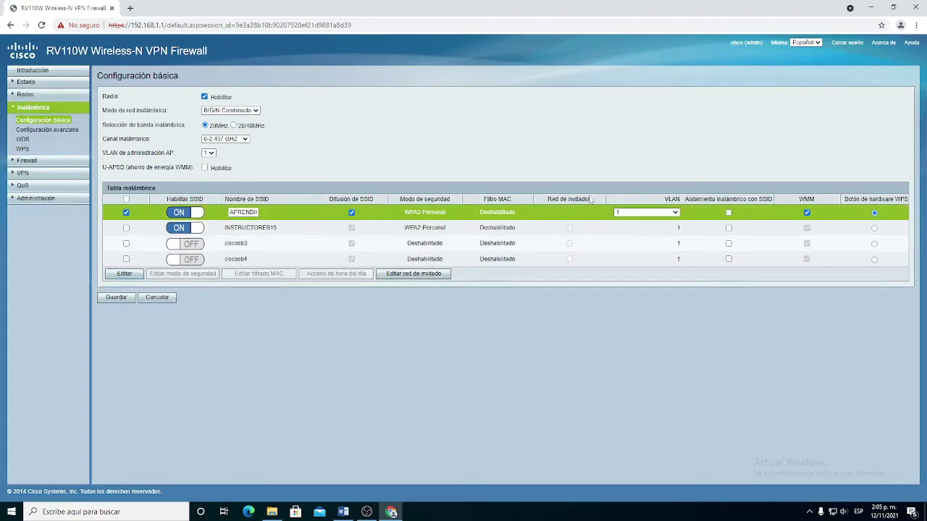
left_click_drag(616, 203, 677, 197)
left_click(673, 213)
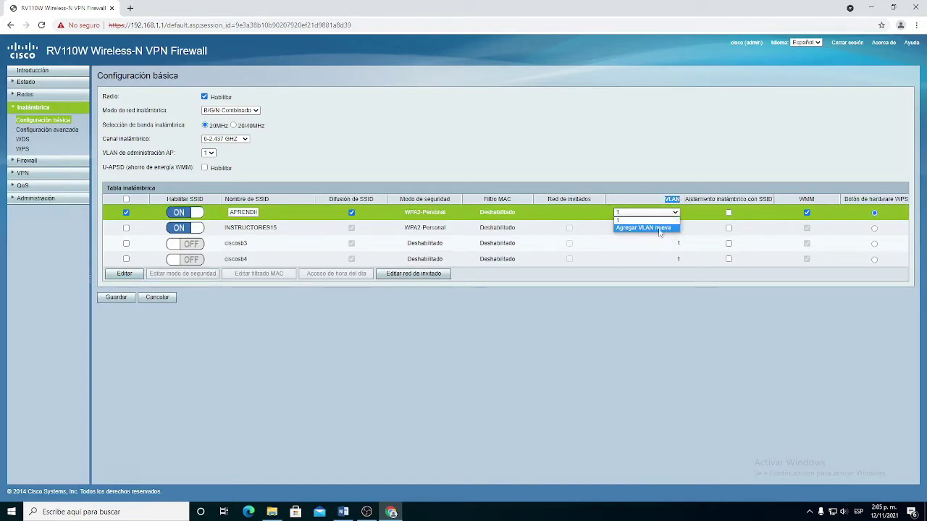
left_click(643, 228)
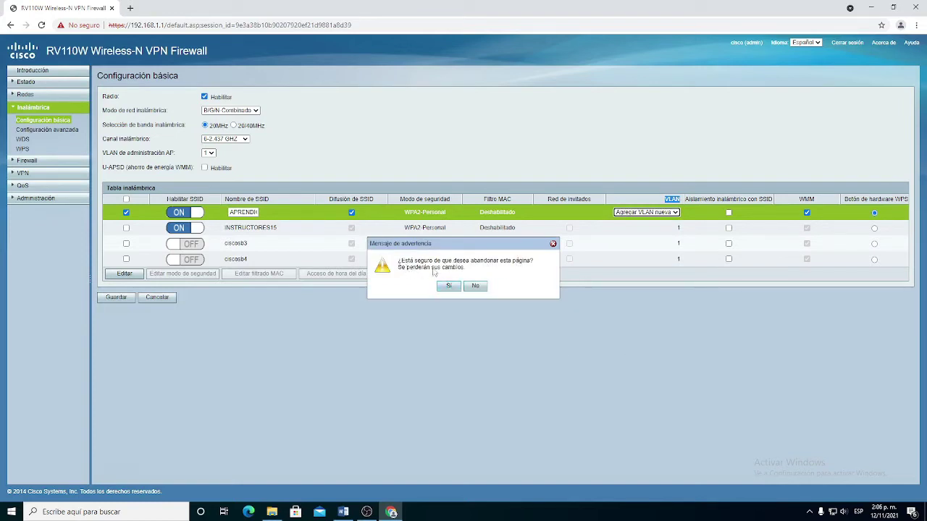
left_click(448, 286)
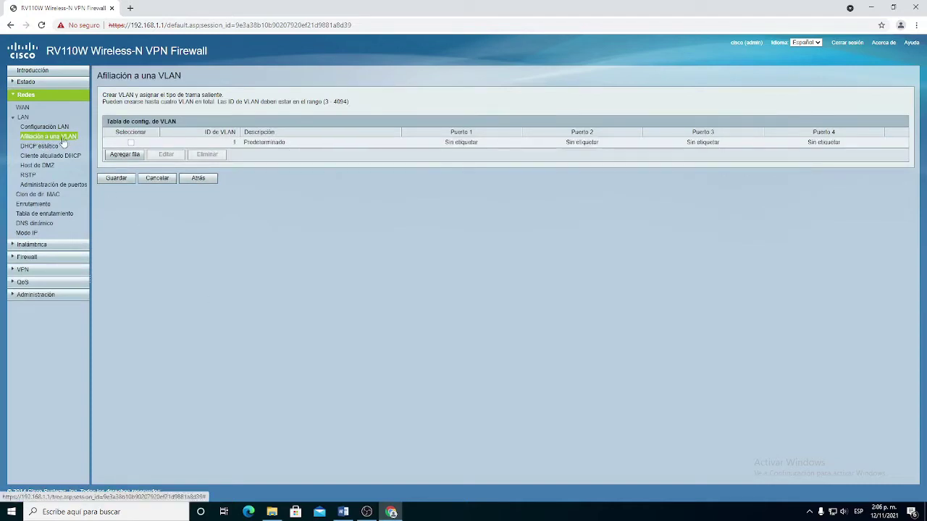
Add VLAN 3 described 'aprendices', Etiquetado on ports 1–4, and save it
left_click(135, 159)
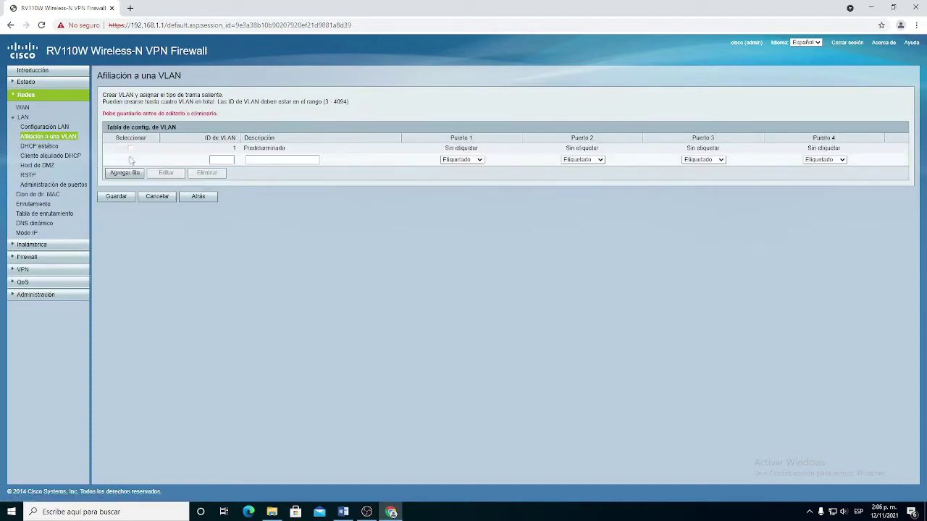
left_click(217, 161)
type("3")
key("Tab")
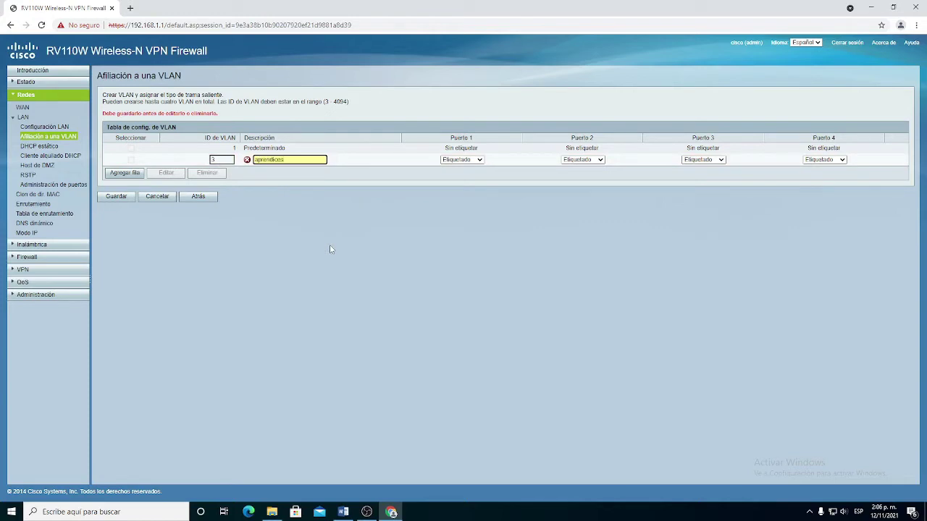
left_click(461, 160)
left_click(460, 169)
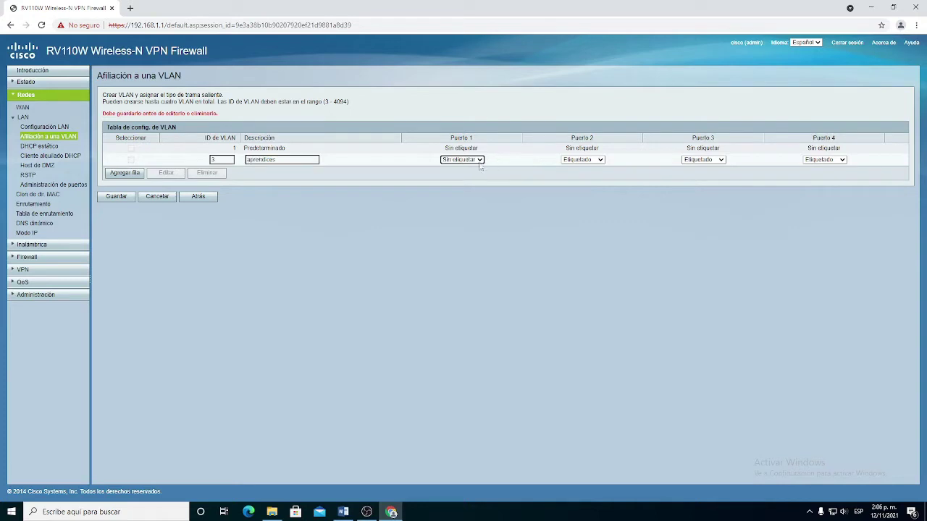
left_click(478, 160)
left_click(472, 176)
left_click(117, 196)
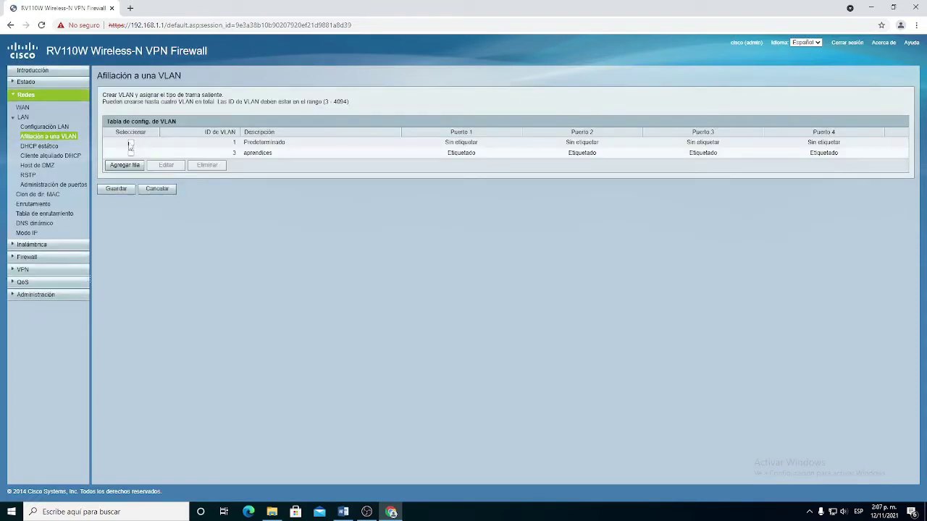
Start editing the default VLAN 1 row, then cancel the edit
left_click(131, 143)
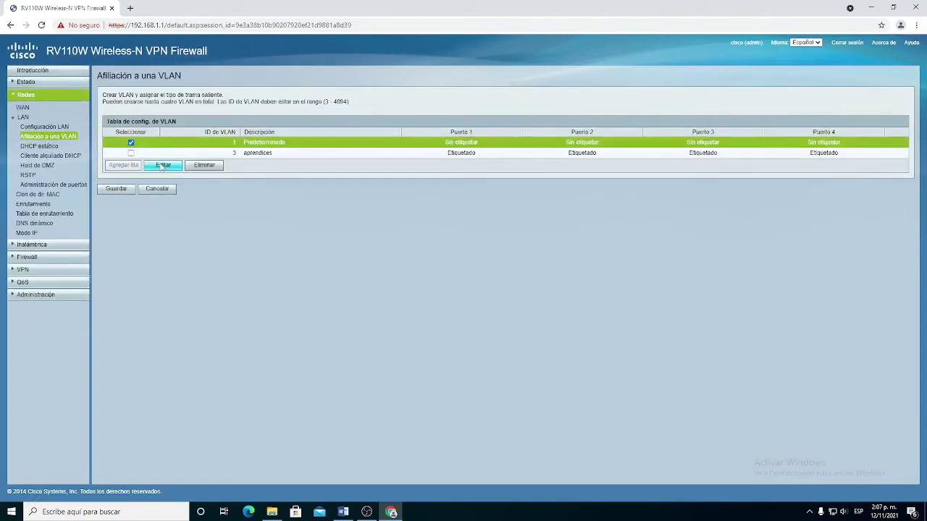
left_click(162, 166)
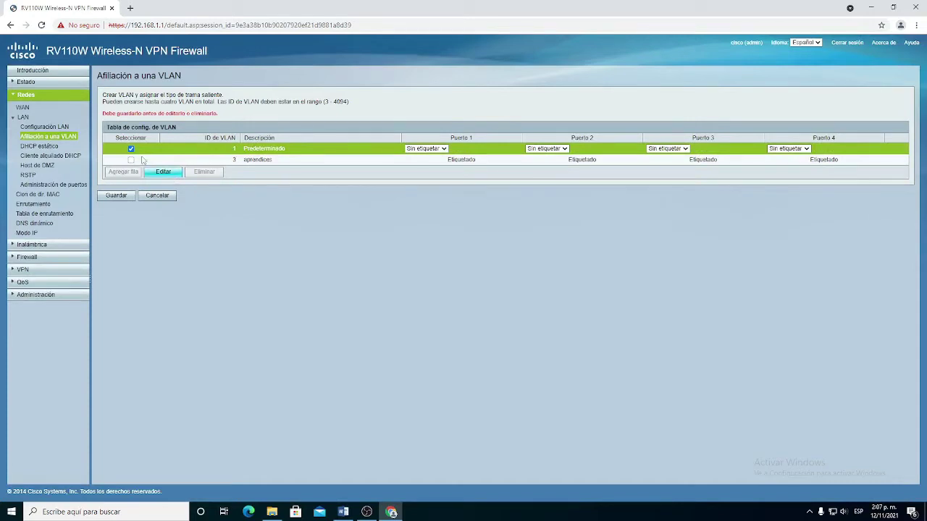
left_click(157, 196)
Add VLAN 5 described 'instructores', tagged on ports 1–4, and save it
left_click(124, 165)
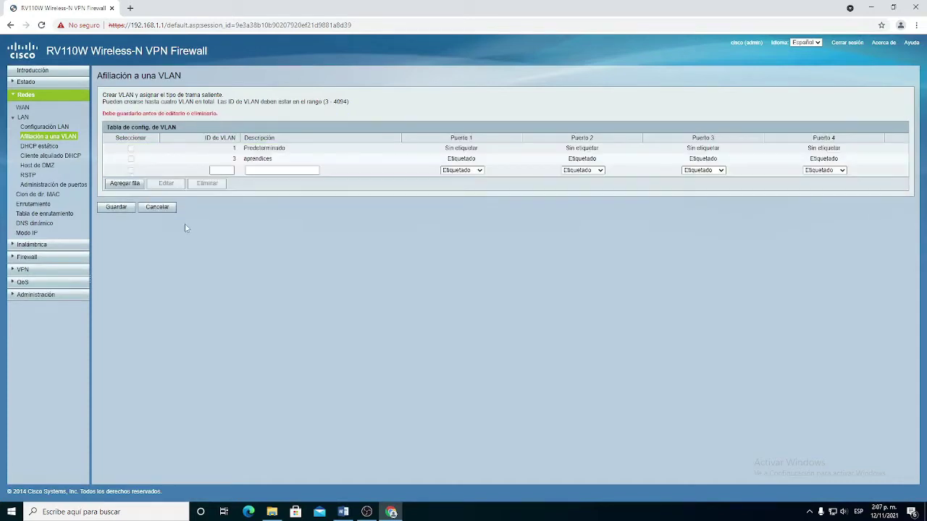
left_click(214, 170)
left_click(270, 171)
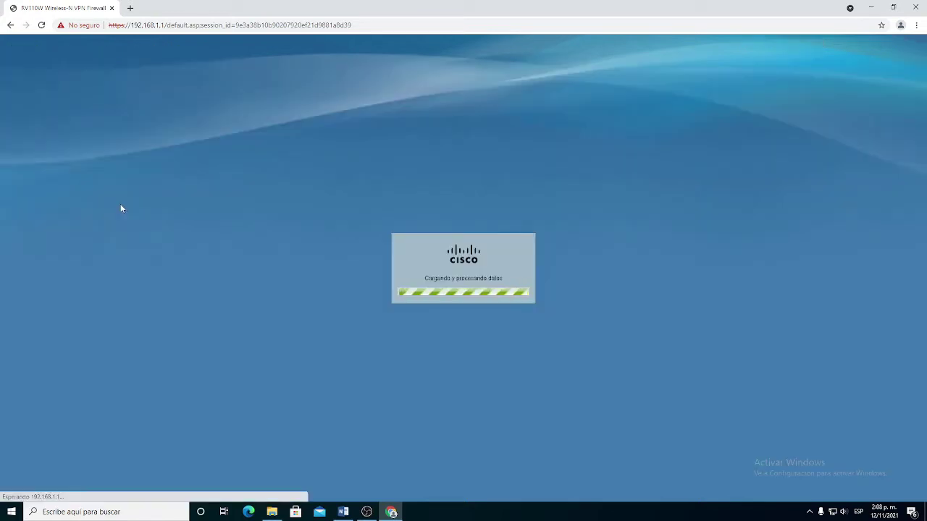
left_click(117, 208)
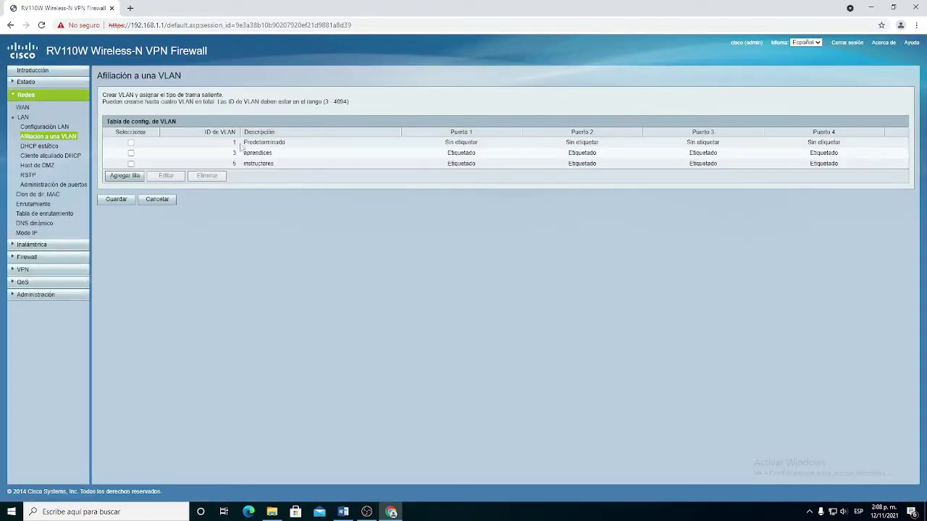
Check the WAN connection details on the Panel de comando status dashboard
left_click_drag(241, 147, 292, 176)
left_click(192, 220)
left_click(34, 82)
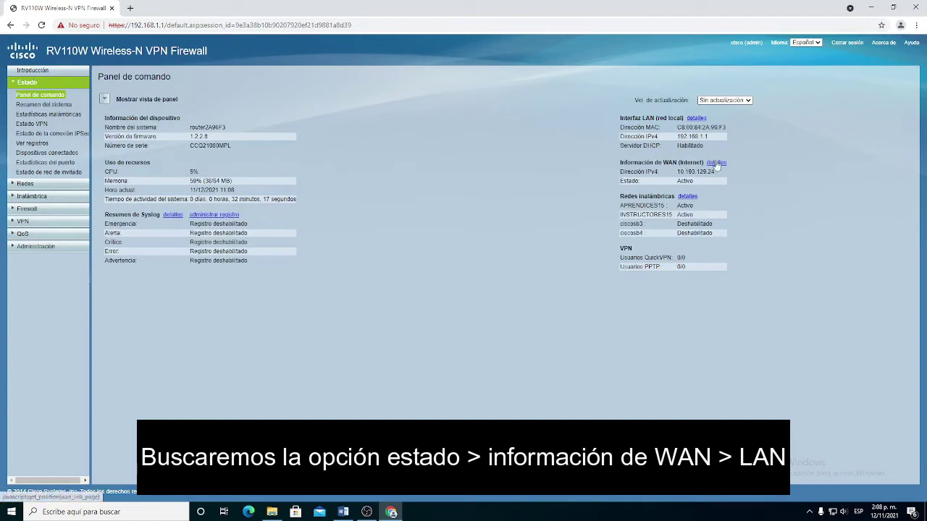
left_click(716, 163)
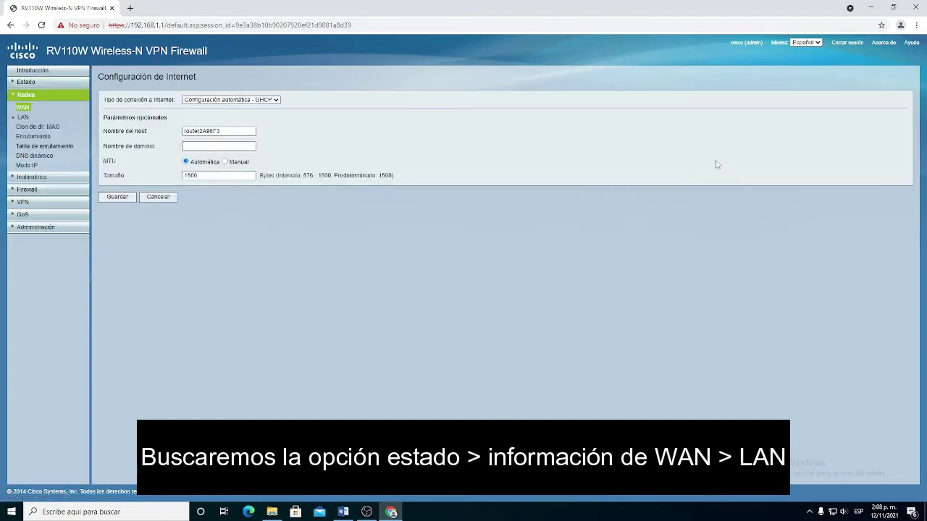
View the VLAN list on the LAN page, then return to Inalámbrica > Configuración básica
left_click(22, 117)
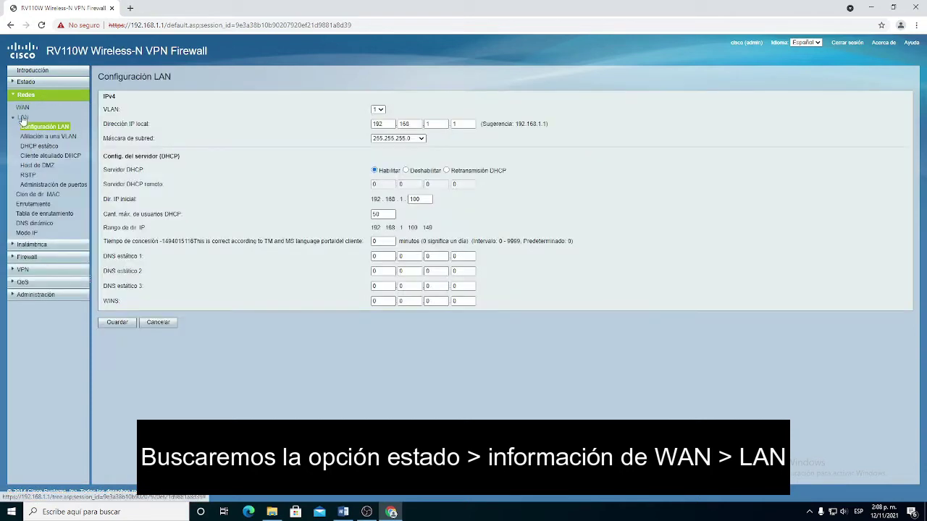
left_click(378, 109)
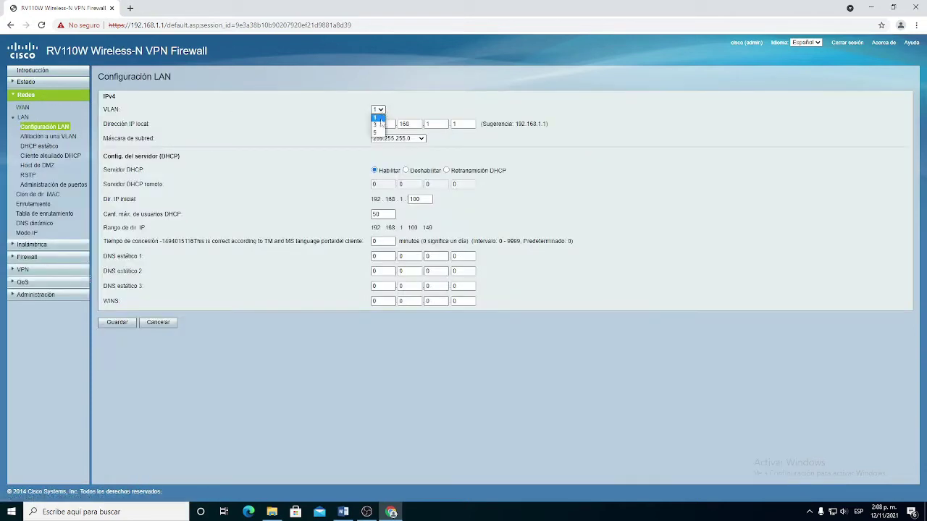
left_click(15, 96)
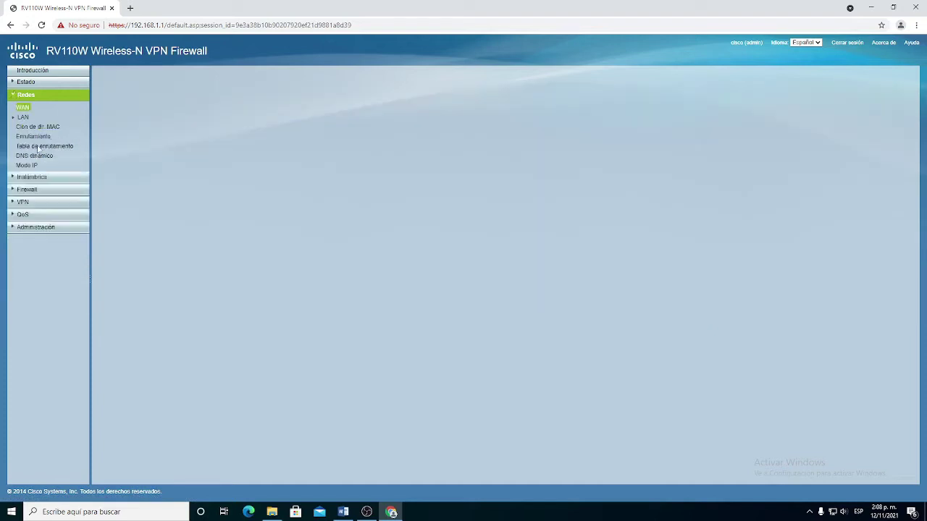
left_click(32, 121)
left_click(34, 107)
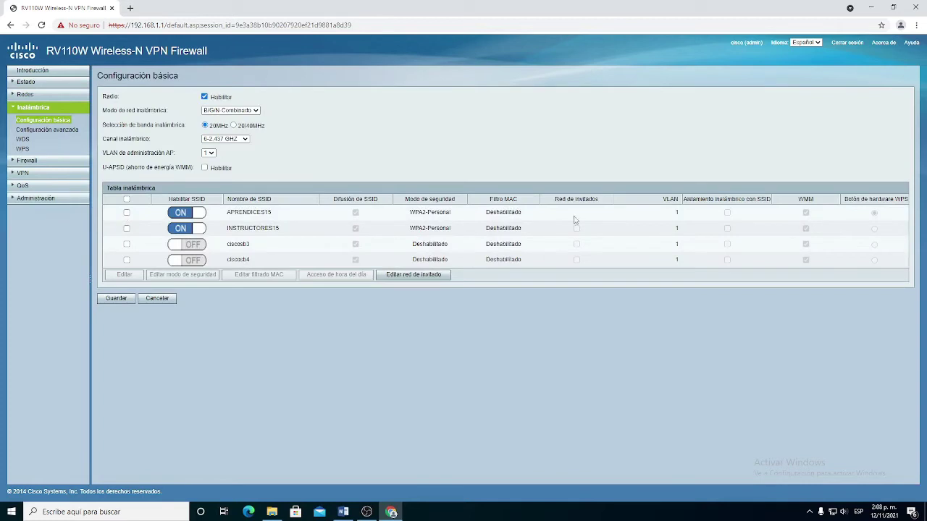
Assign APRENDICES15 to VLAN 3 and INSTRUCTORES15 to VLAN 5, save, and view the dashboard
left_click(126, 213)
left_click(127, 228)
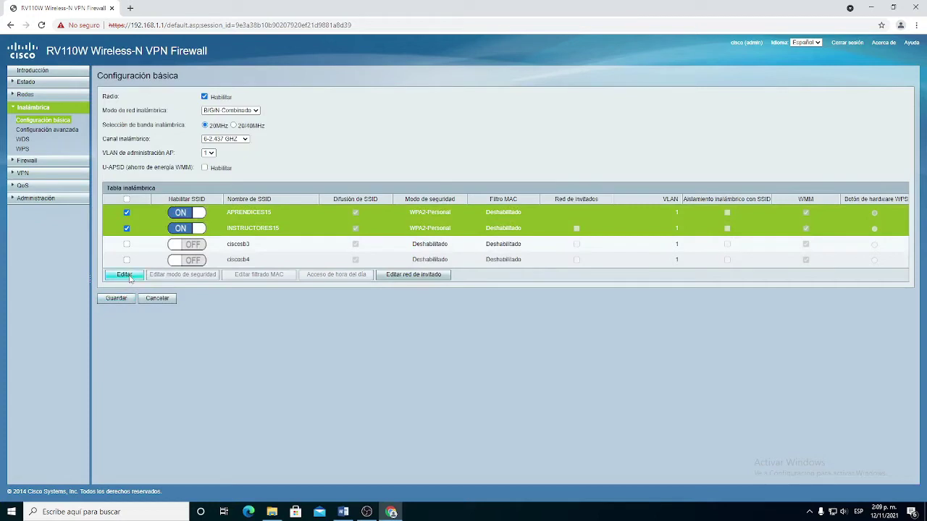
left_click(131, 274)
left_click(654, 213)
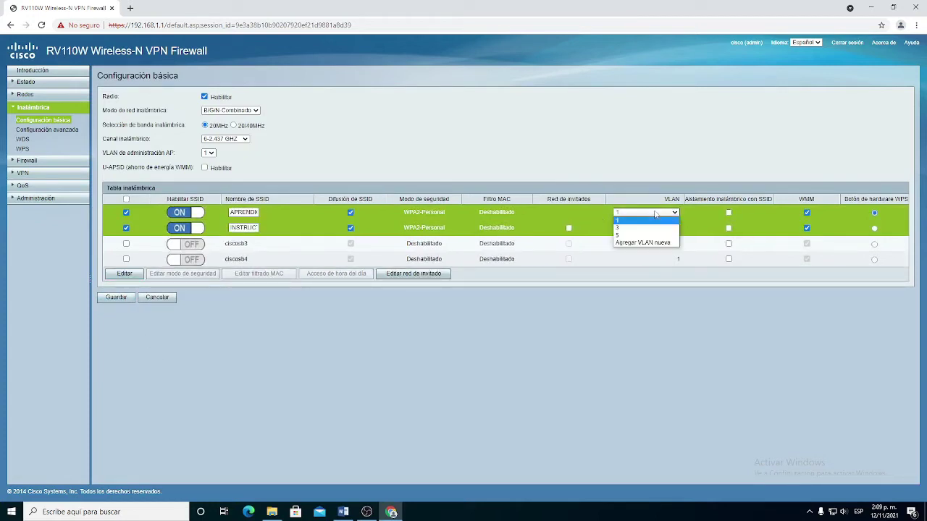
left_click(645, 230)
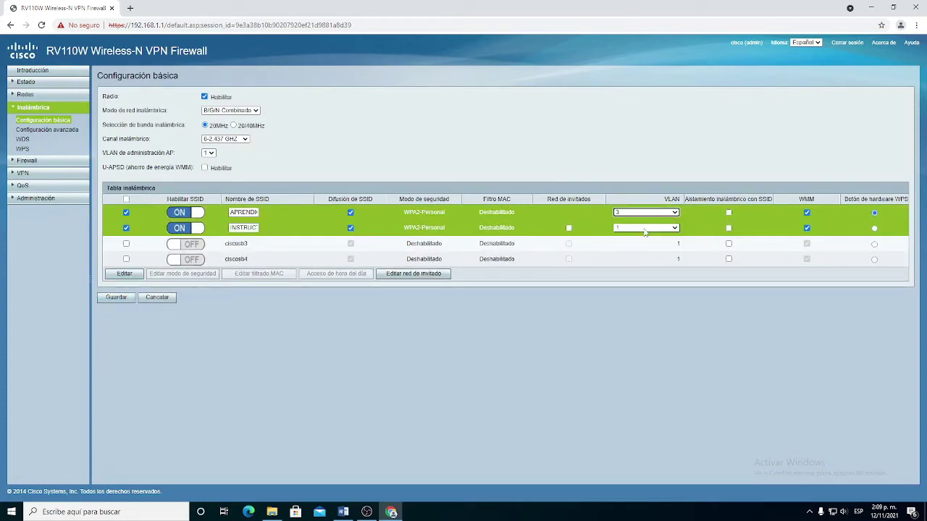
left_click(647, 228)
left_click(651, 251)
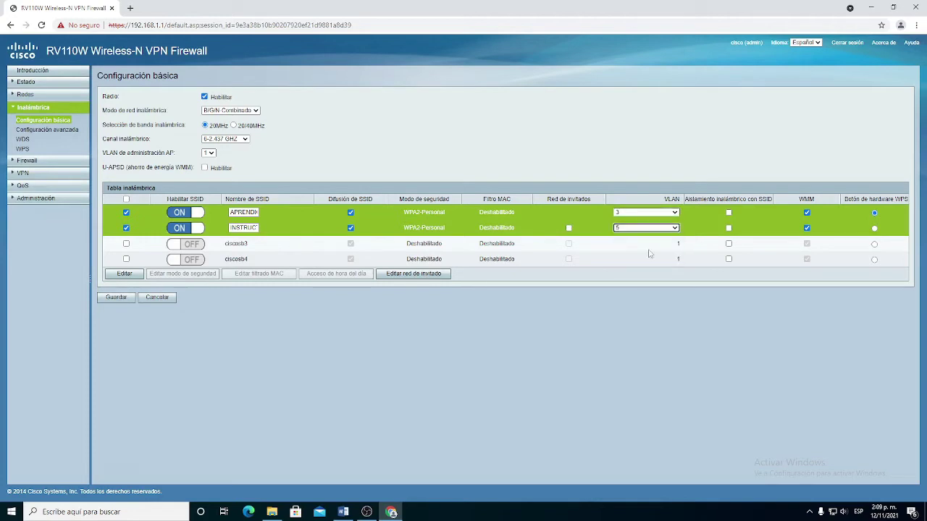
left_click(124, 298)
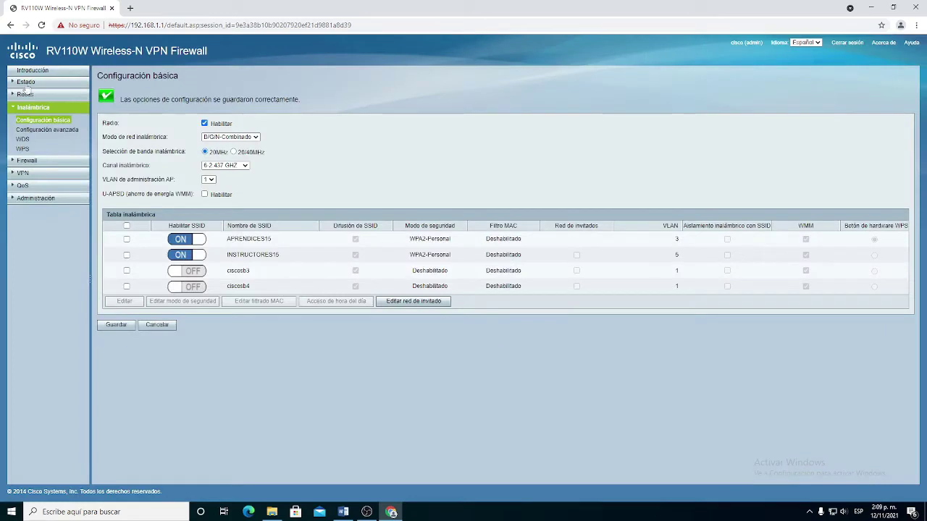
left_click(26, 84)
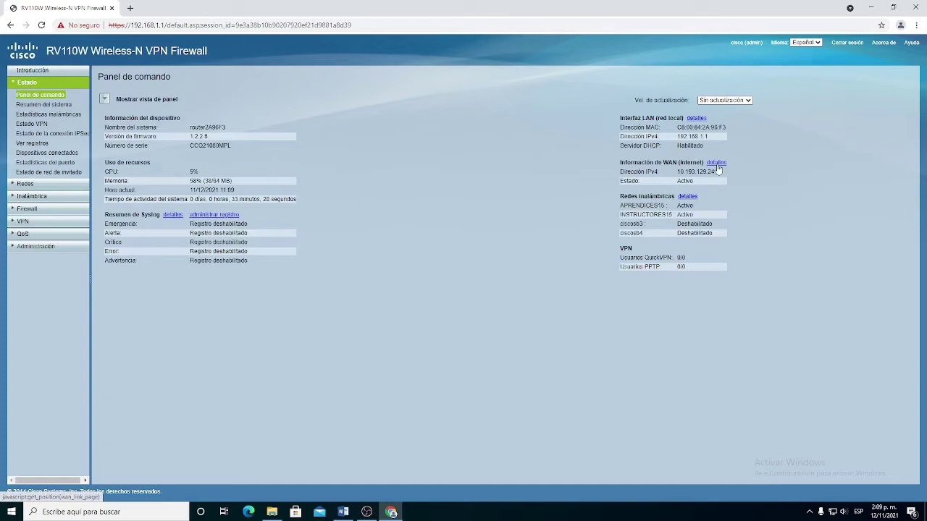
Open the LAN configuration and select VLAN 3 for editing
left_click(717, 165)
left_click(23, 119)
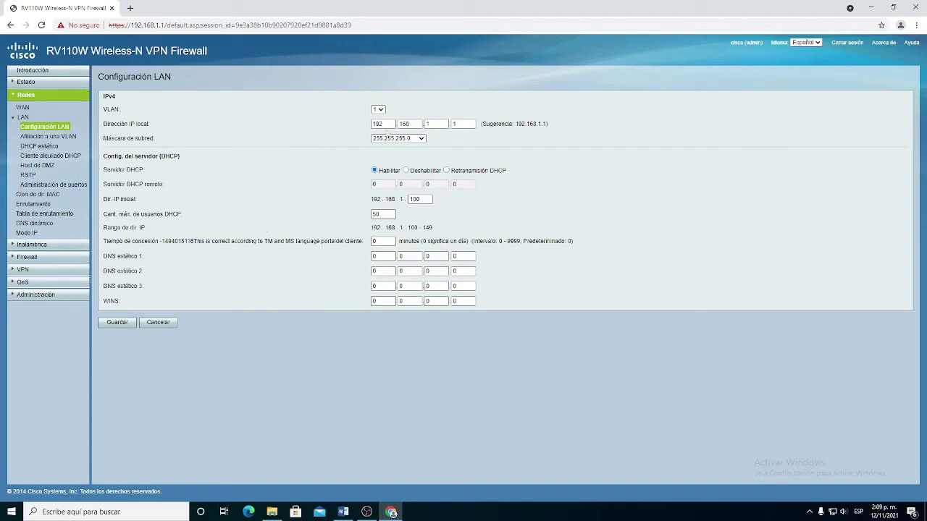
left_click(379, 111)
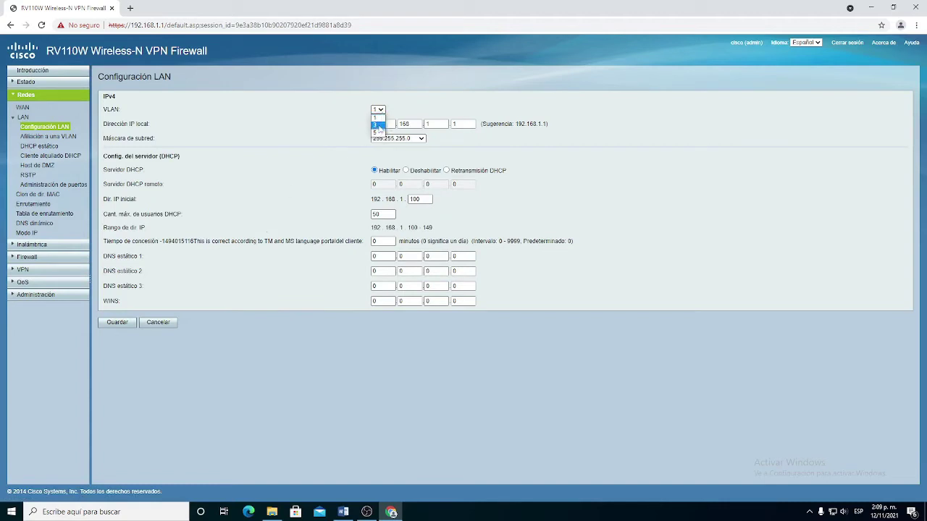
left_click(380, 128)
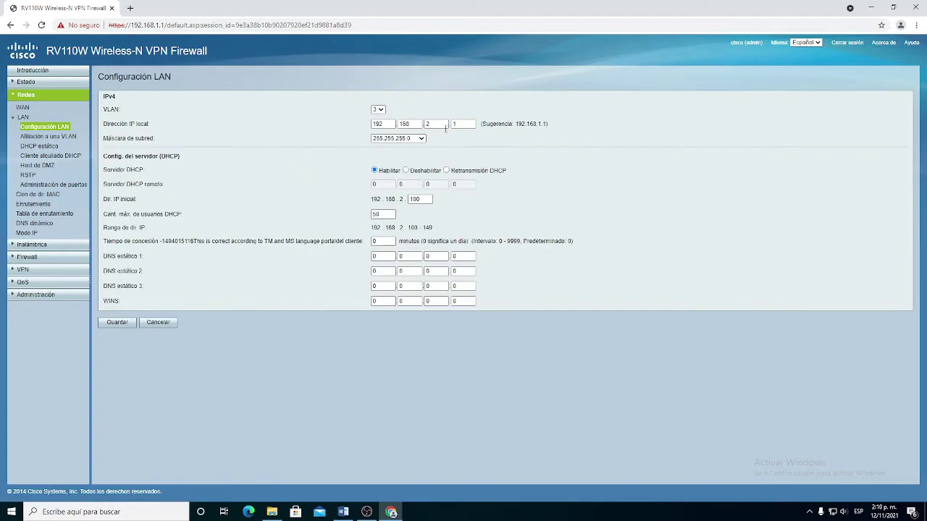
Change VLAN 3's gateway third octet and DHCP start value to 200, then try saving
left_click(437, 125)
left_click(434, 157)
double_click(425, 200)
key("BackSpace")
left_click(130, 322)
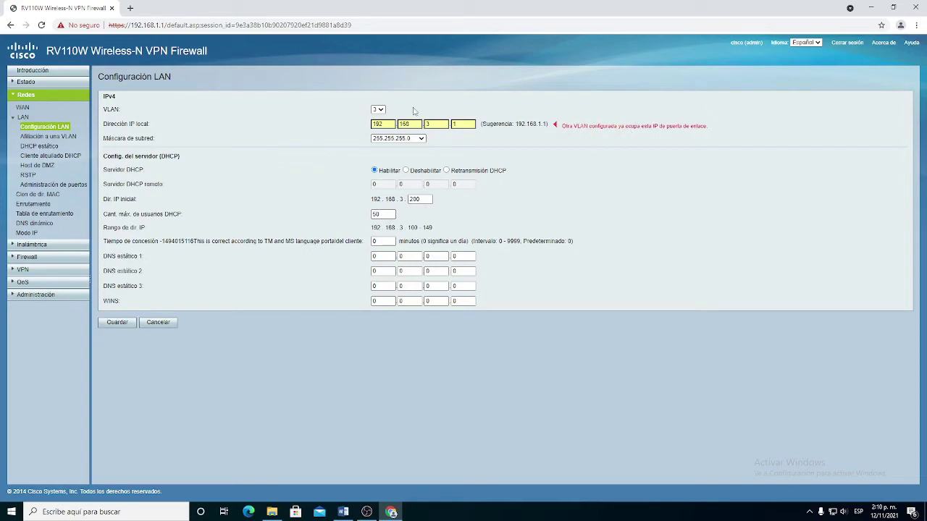
Fix the conflicting octet so the gateway is 192.168.4.1 and save the VLAN 3 settings
left_click(444, 124)
key("Tab")
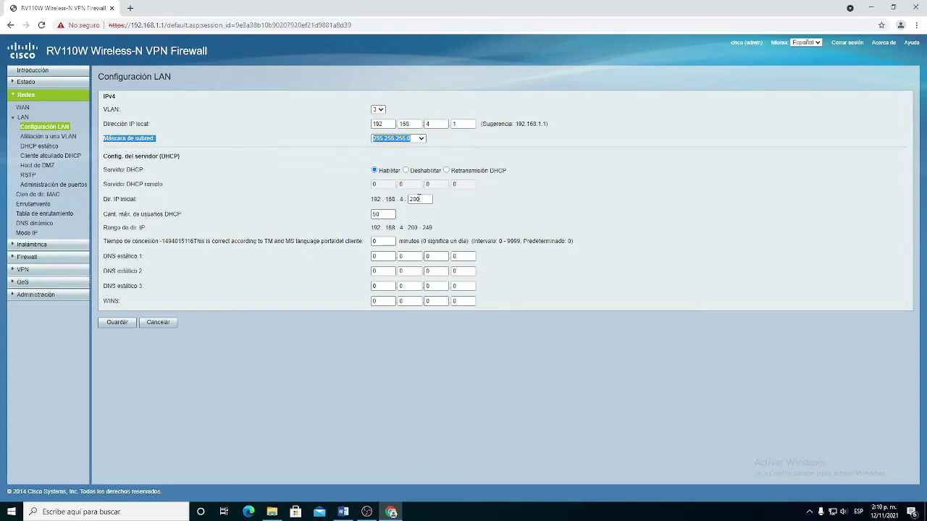
left_click_drag(436, 200, 371, 200)
left_click(124, 321)
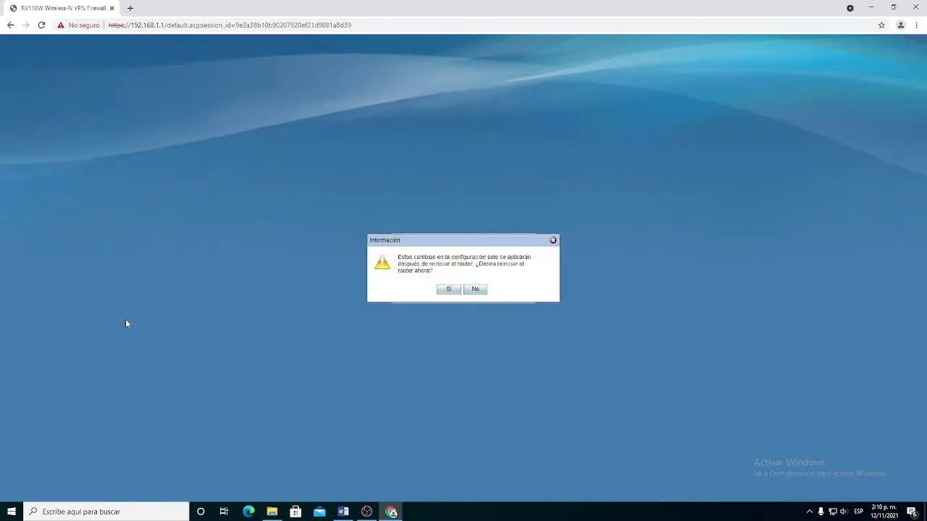
Restart the router, sign back in with the admin credentials, and view Panel de comando
left_click(448, 288)
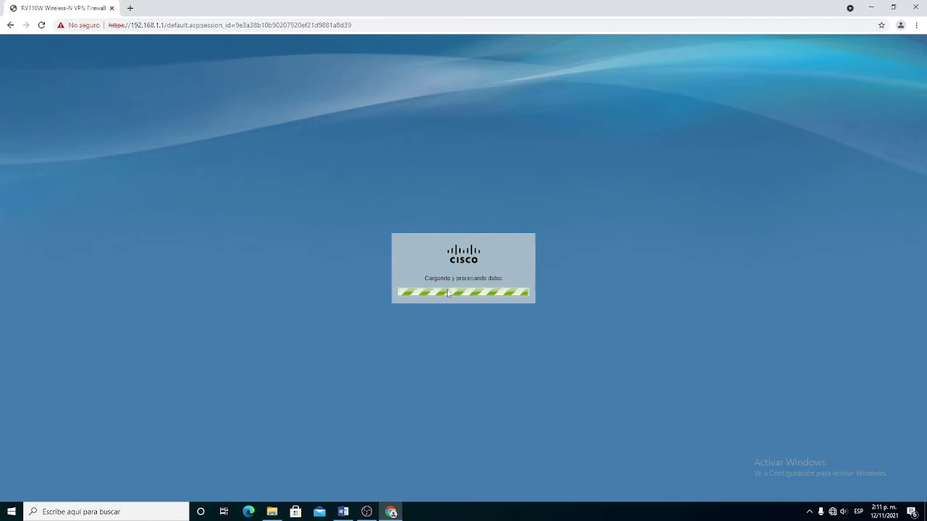
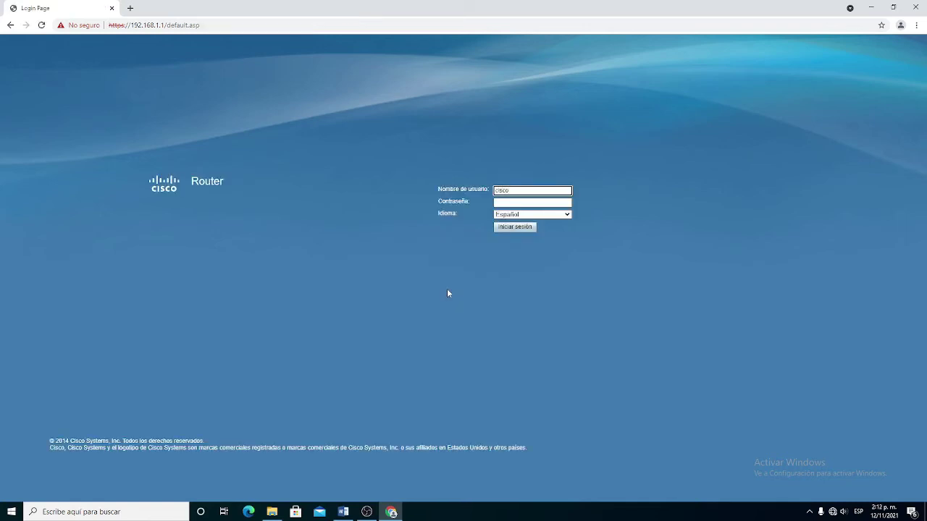
key("Tab")
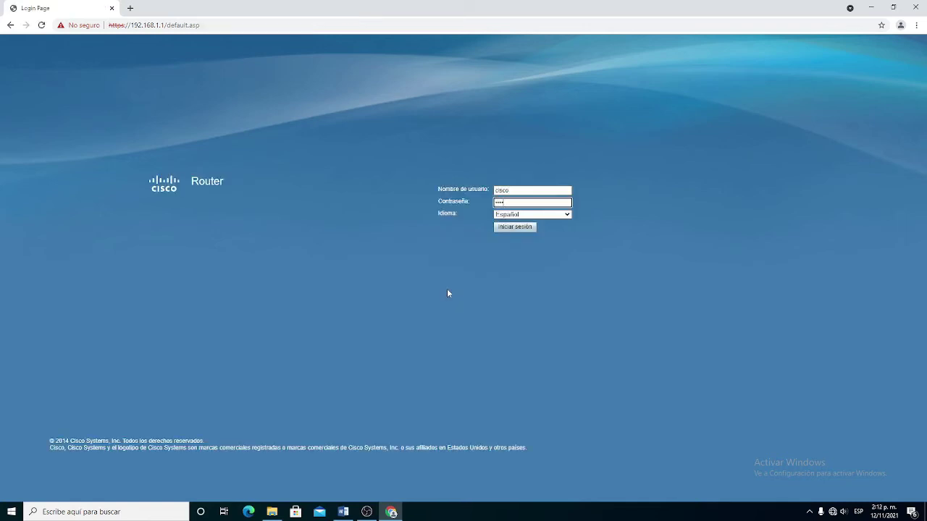
key("Return")
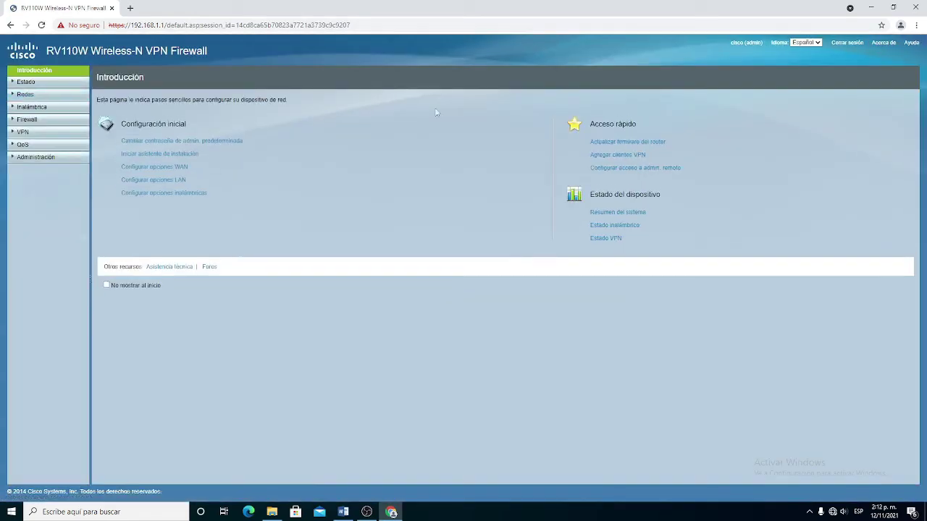
left_click(40, 83)
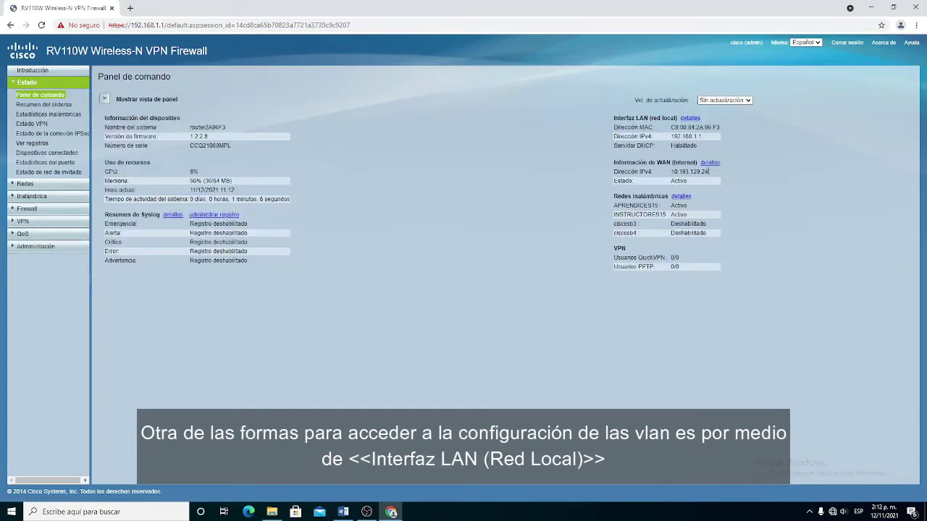
Open LAN details and inspect VLAN 3's gateway settings without changing them
left_click(691, 118)
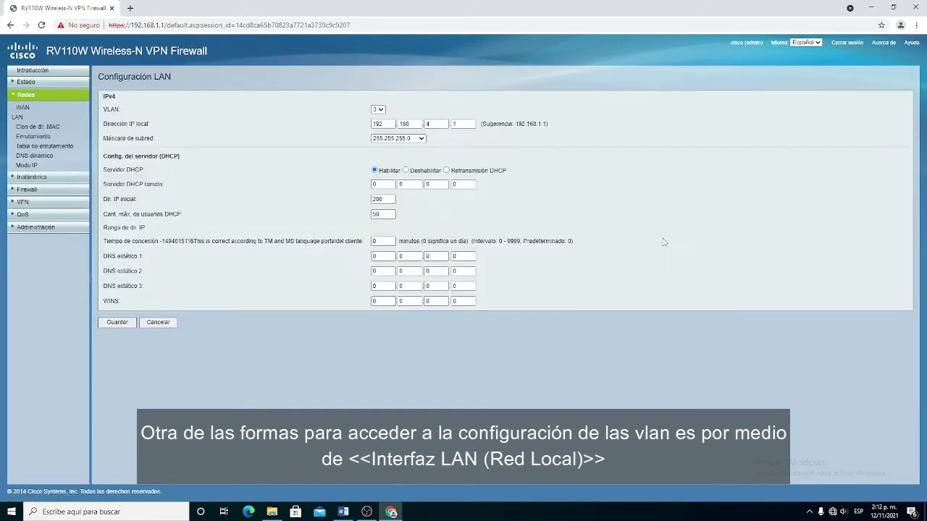
left_click(378, 109)
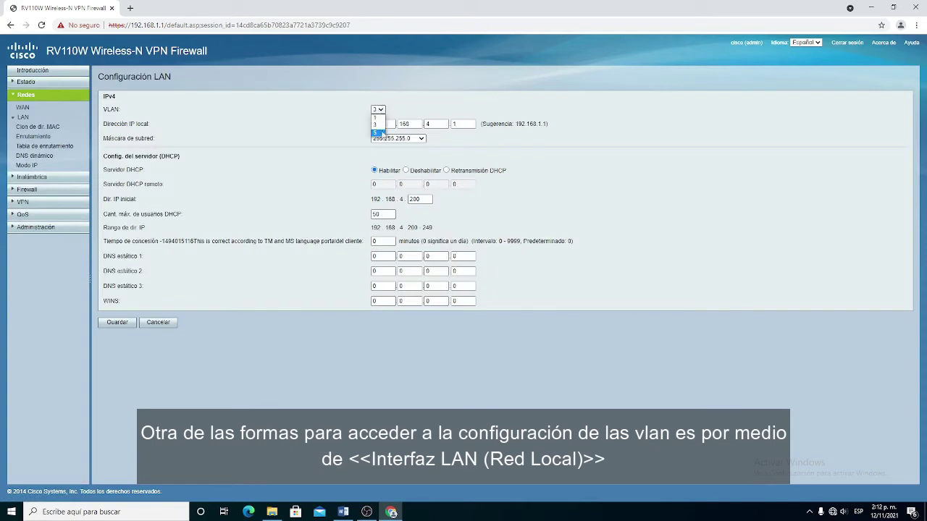
left_click(412, 113)
left_click(427, 124)
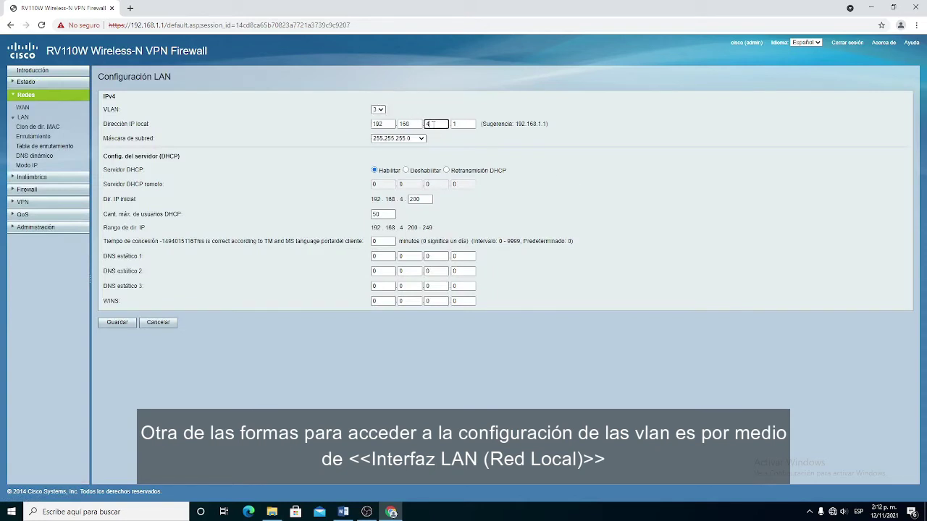
left_click(414, 145)
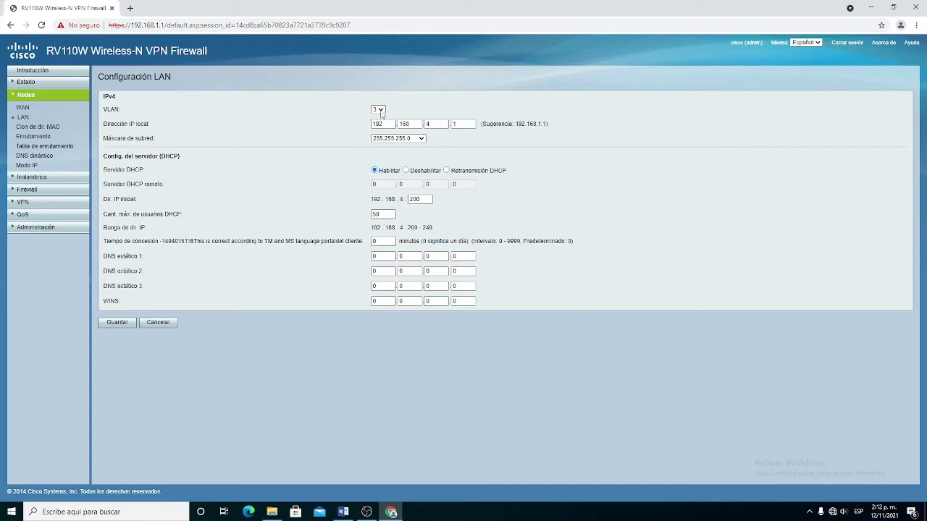
Switch to VLAN 5, set gateway 192.168.5.1 with DHCP start 50, and save
left_click(380, 110)
left_click(381, 135)
left_click(436, 123)
double_click(424, 200)
type("50")
left_click(117, 322)
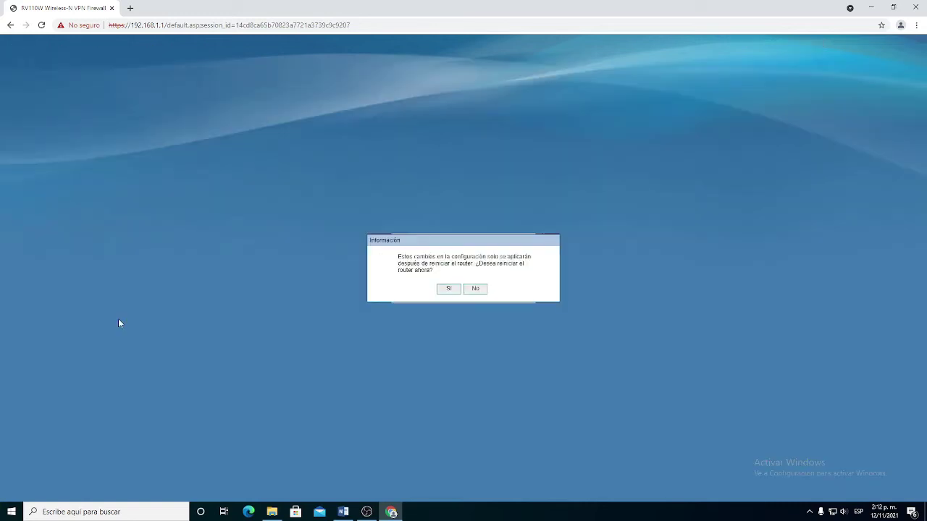
Confirm the restart and log back in with the admin username and password
left_click(449, 289)
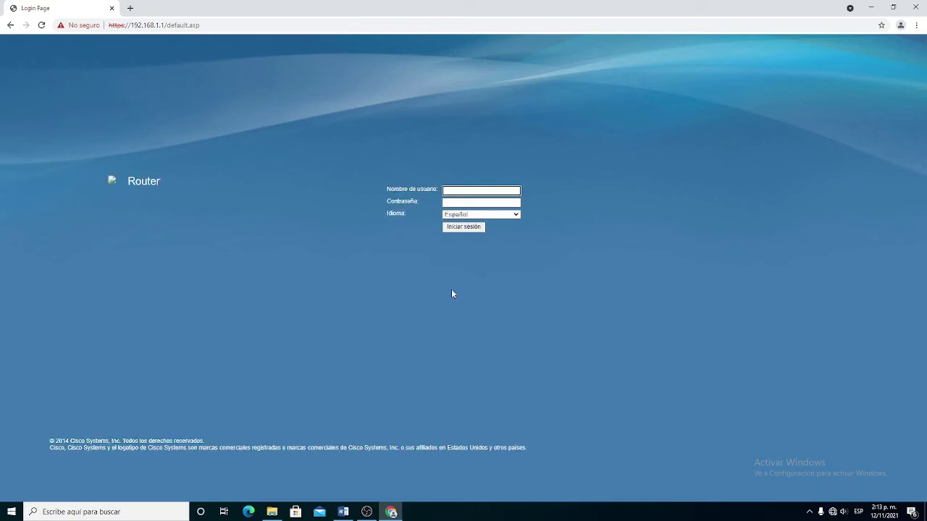
type("cisco")
key("Tab")
type("••••••••••")
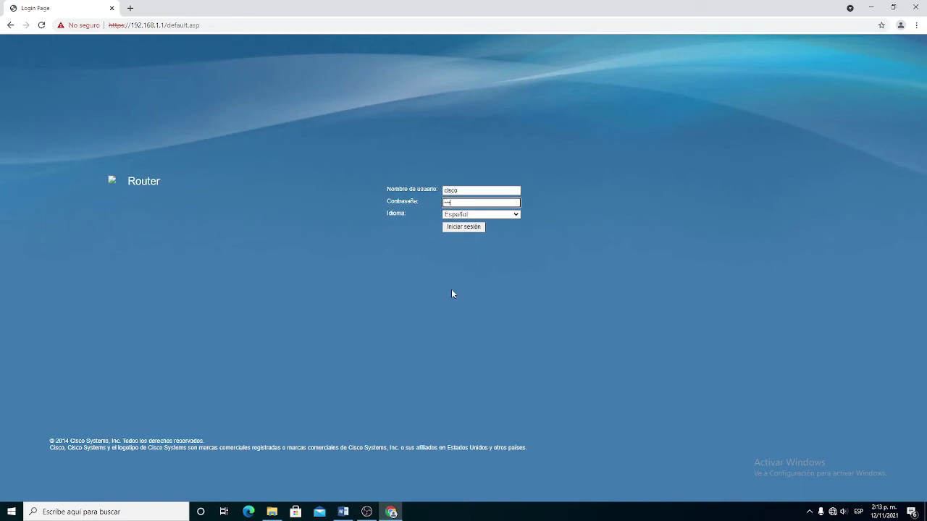
key("Return")
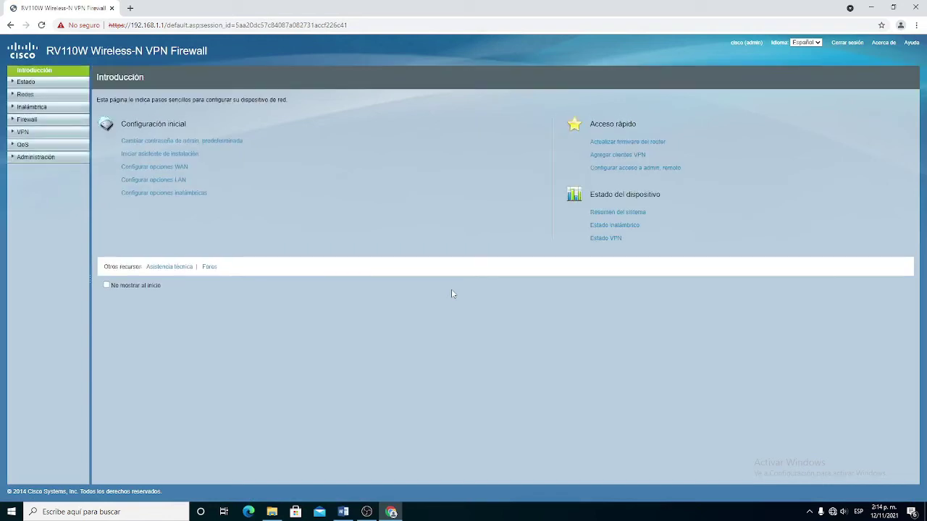
Bring up the router's LAN interface page showing VLAN 3's settings
left_click(29, 82)
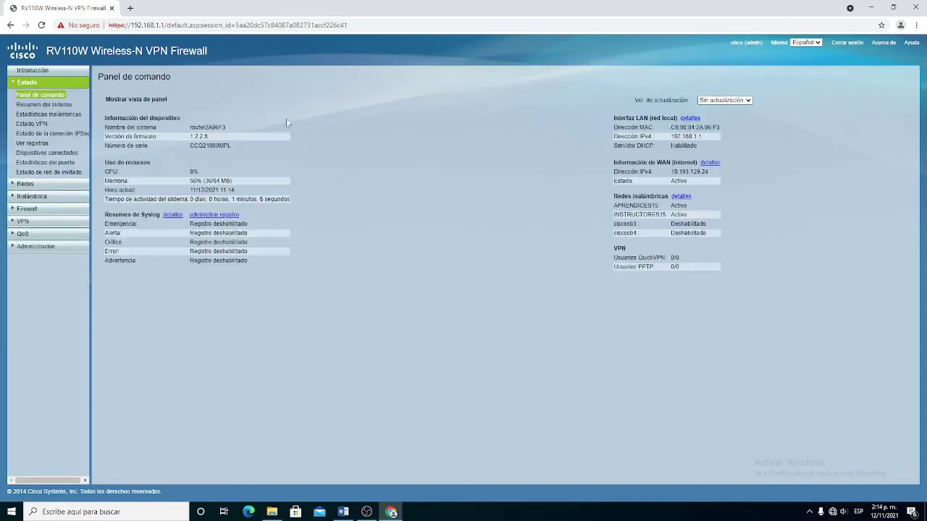
left_click(690, 119)
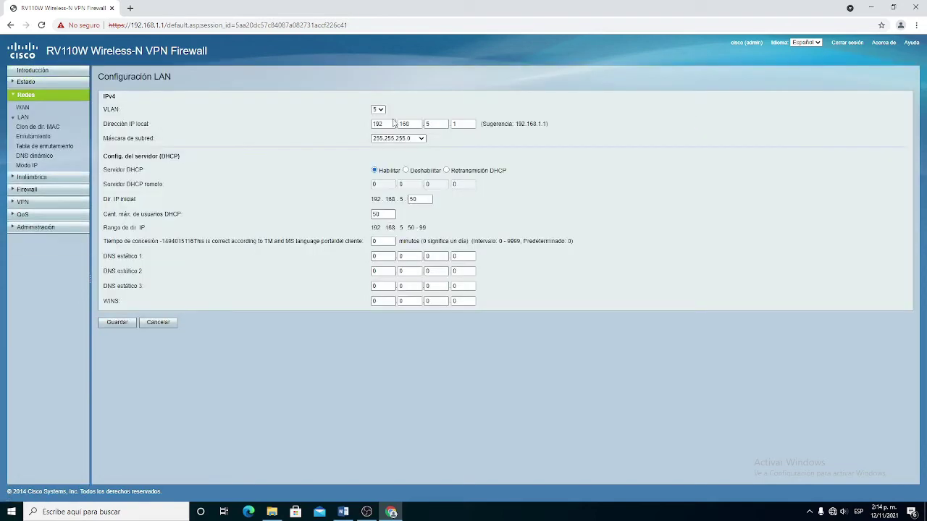
left_click(378, 109)
left_click(379, 130)
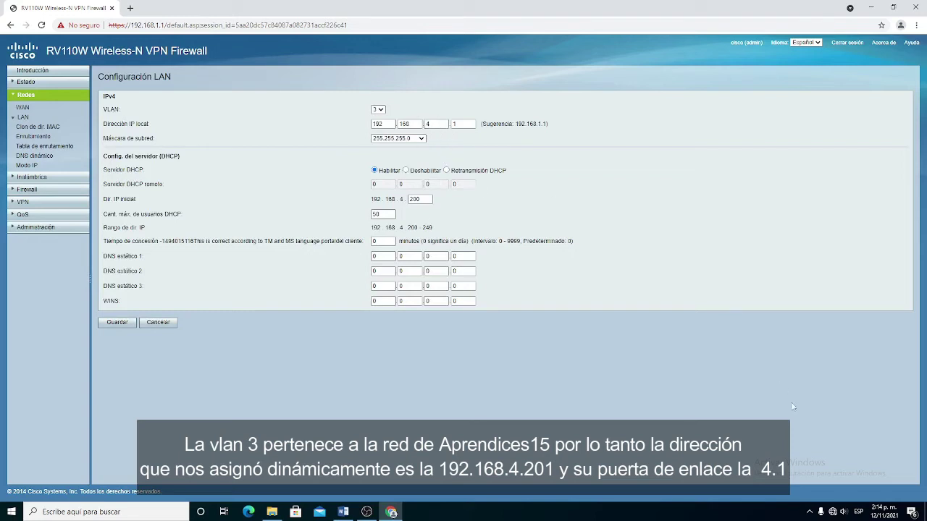
Join the APRENDICES15 Wi-Fi network and bring up the Run box holding cmd
left_click(833, 513)
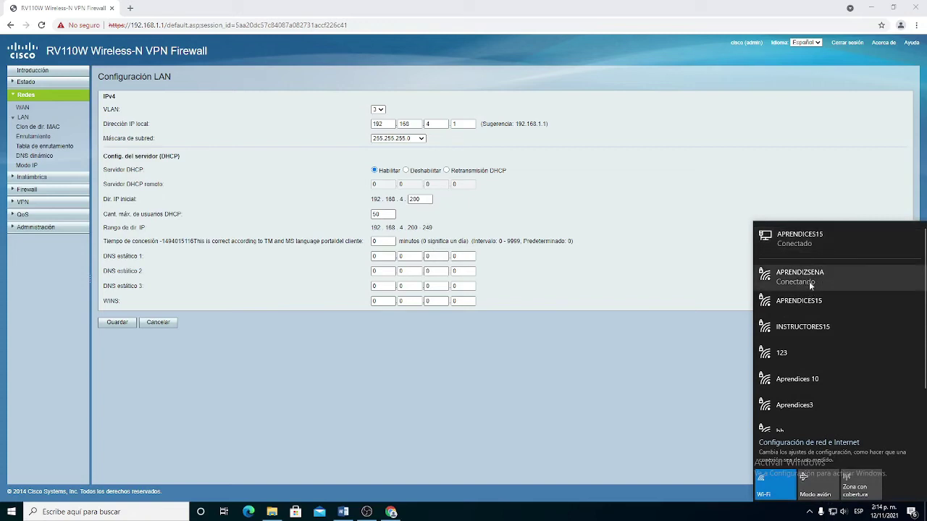
left_click(828, 304)
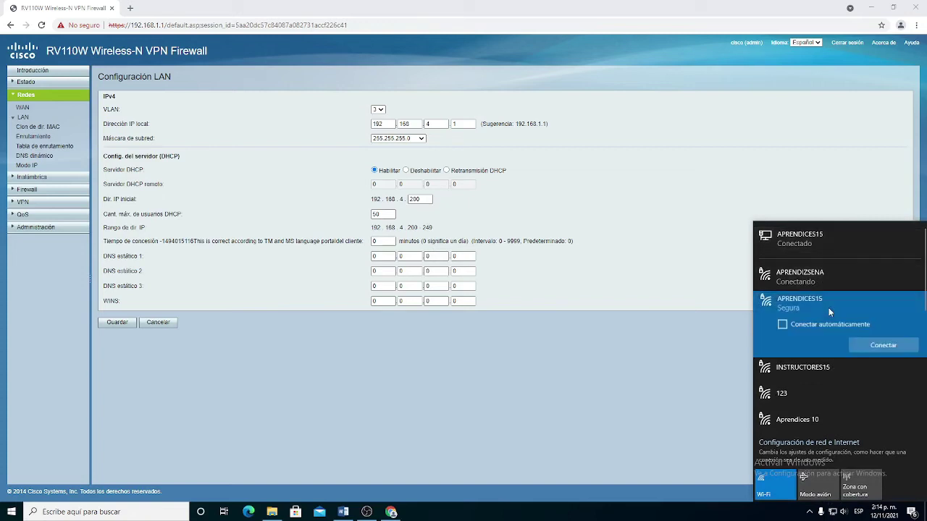
left_click(857, 343)
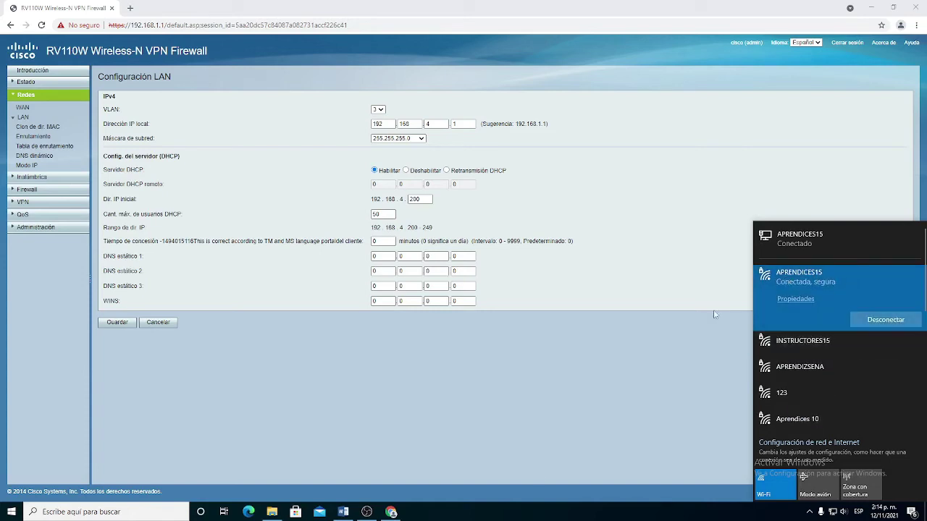
left_click(513, 454)
key("super+r")
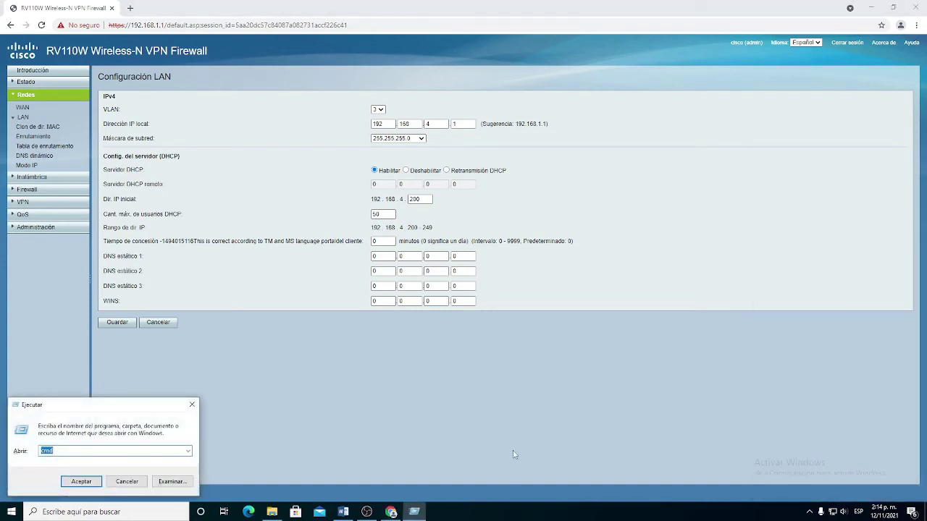
Launch cmd and run ipconfig to list the Wi-Fi adapter's addresses
key("Return")
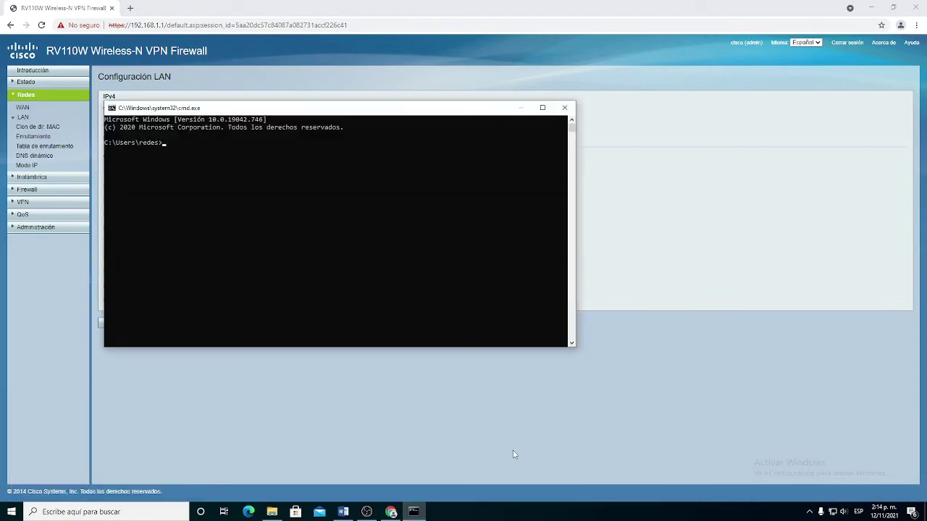
type("ipconfig")
key("Return")
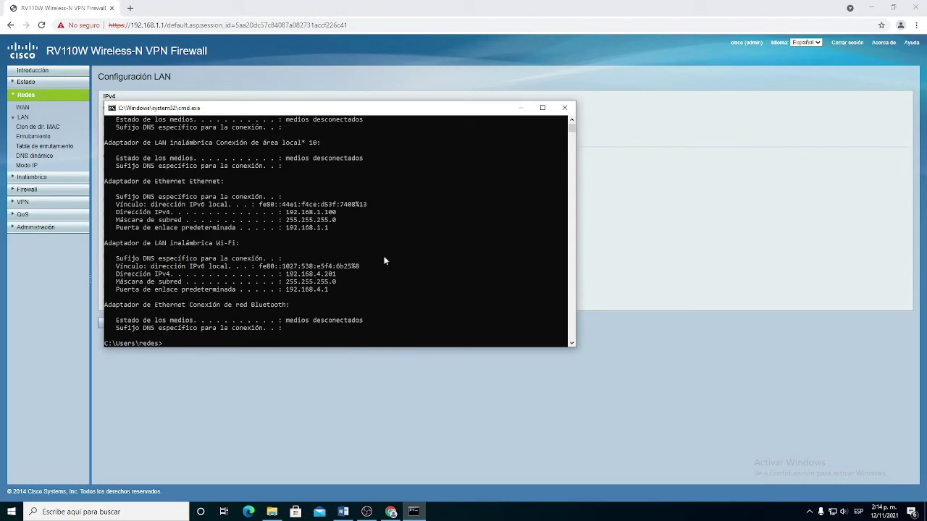
Compare the 192.168.4.201 lease and 192.168.4.1 gateway with VLAN 3's LAN settings, then close cmd
left_click_drag(377, 120, 501, 177)
left_click(427, 125)
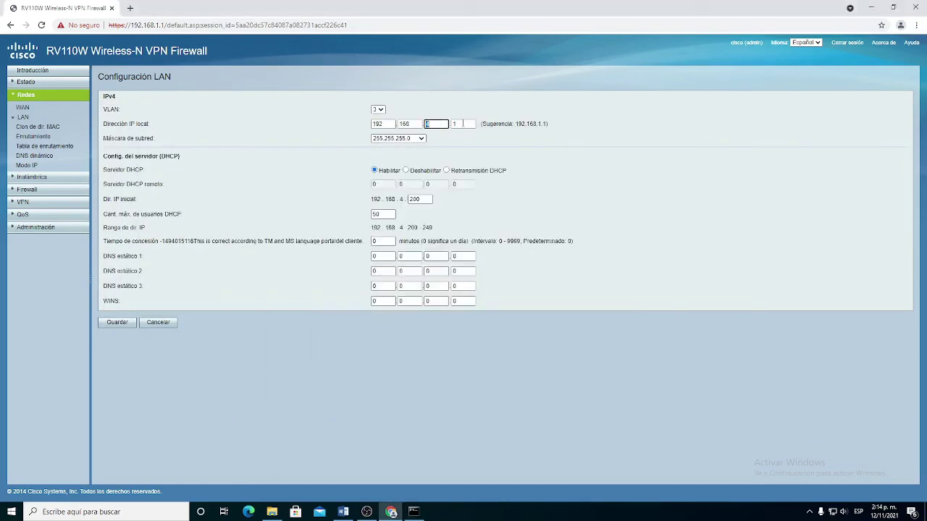
double_click(453, 125)
left_click(391, 512)
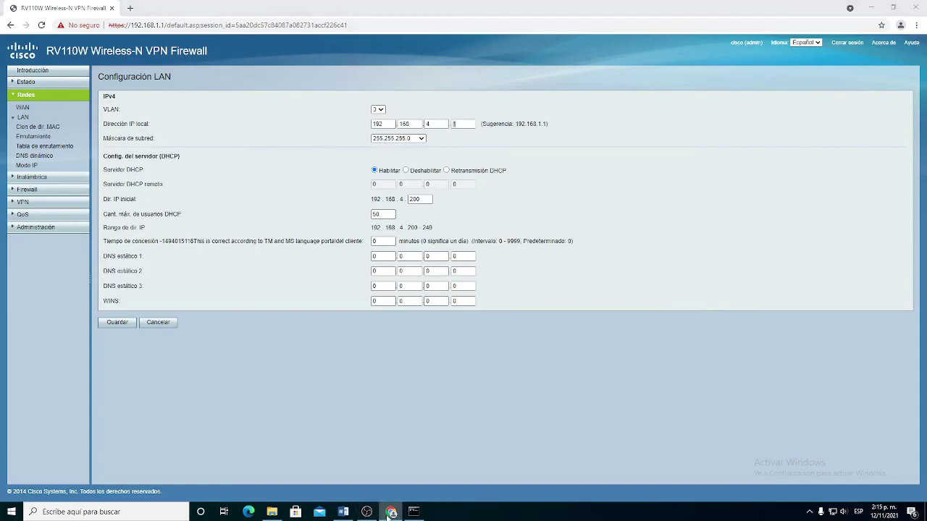
left_click(390, 512)
left_click(413, 511)
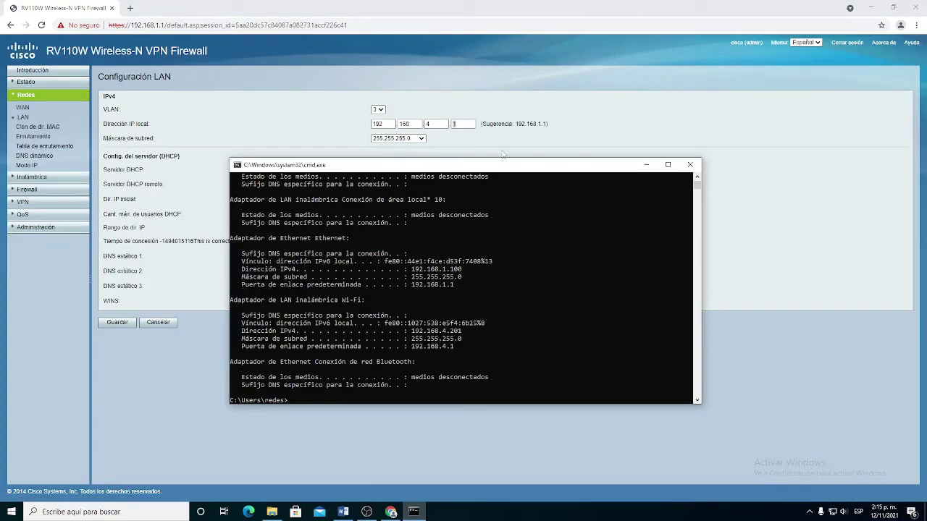
left_click_drag(478, 171, 731, 140)
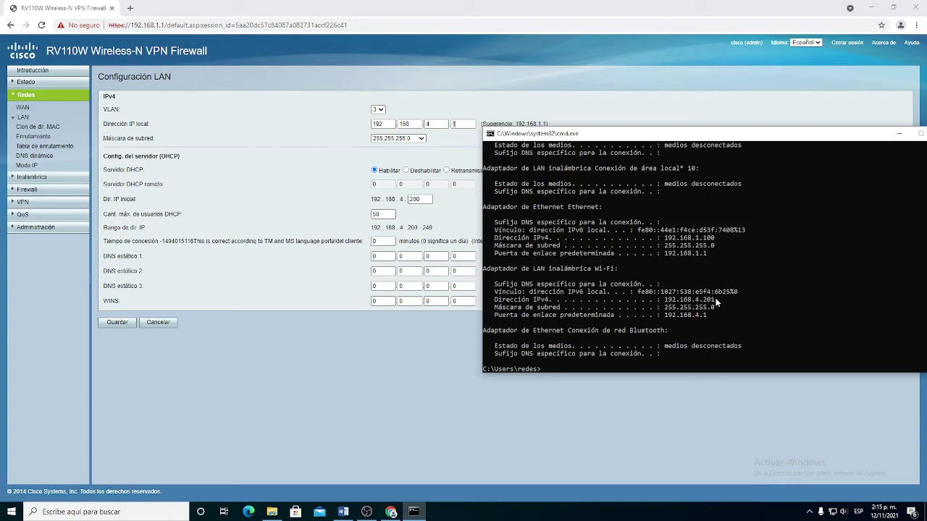
left_click_drag(724, 137, 624, 137)
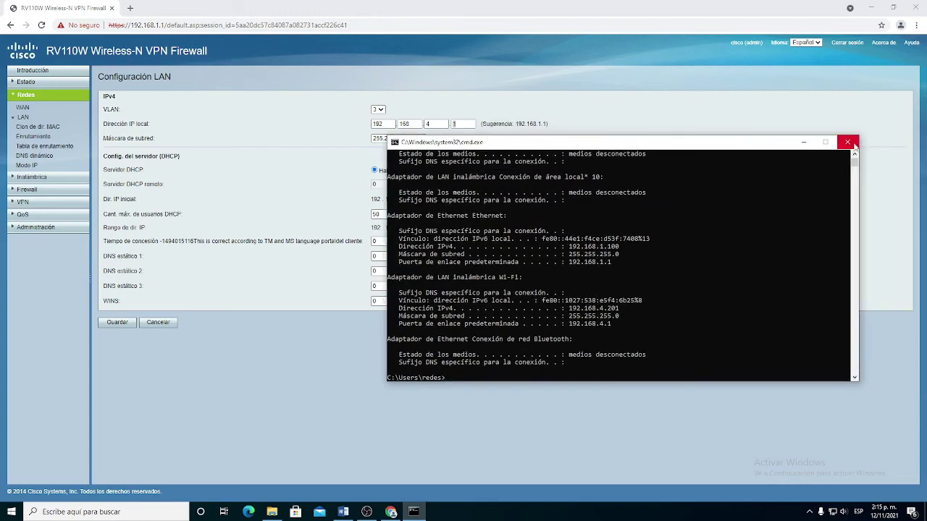
left_click(856, 135)
Show VLAN 5's settings (192.168.5.1) and move the Wi-Fi from APRENDICES15 to INSTRUCTORES15
left_click(377, 109)
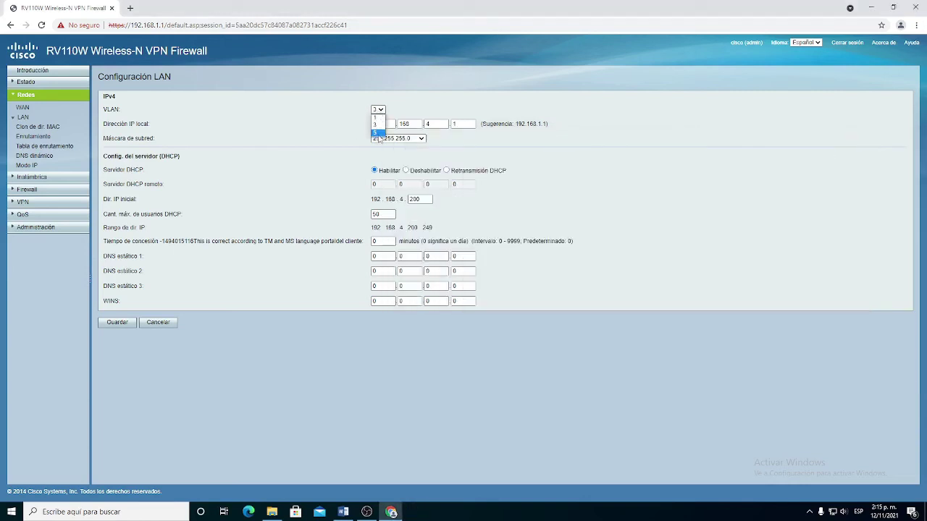
left_click(380, 141)
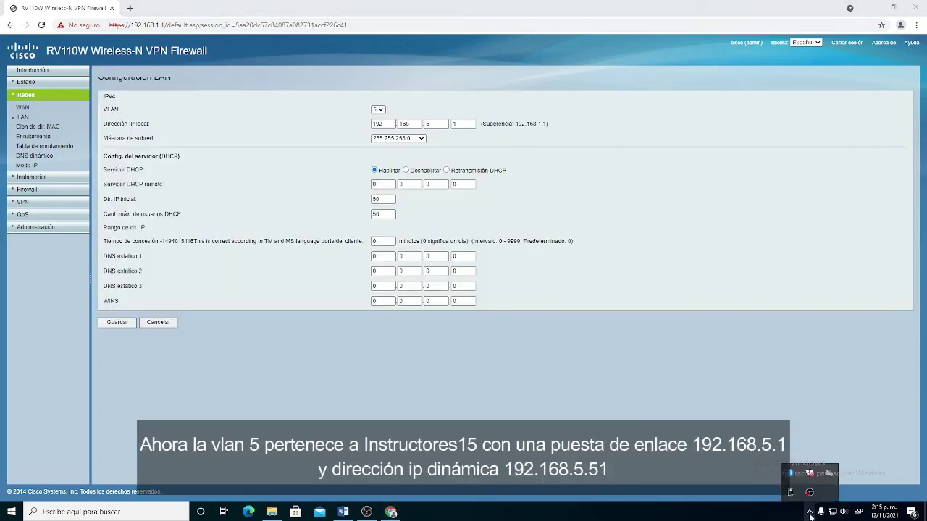
left_click(832, 511)
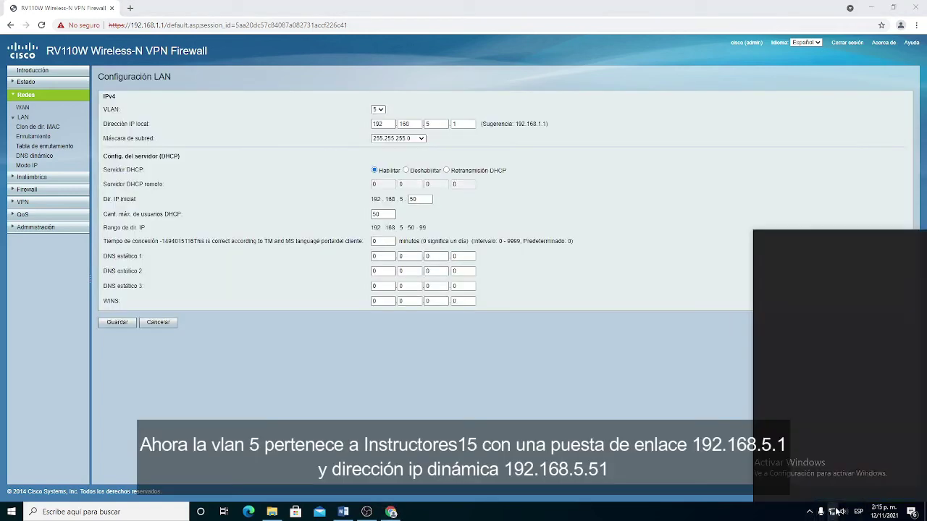
left_click(873, 322)
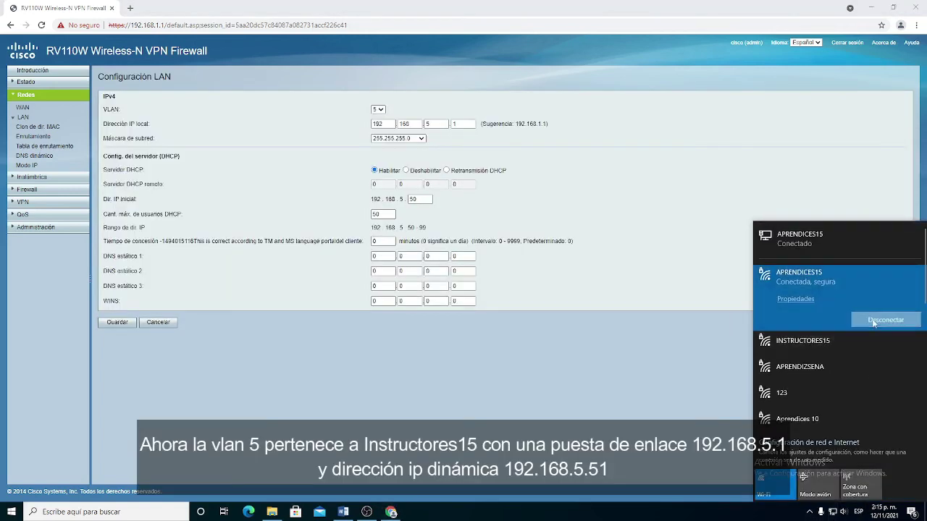
left_click(846, 339)
left_click(865, 344)
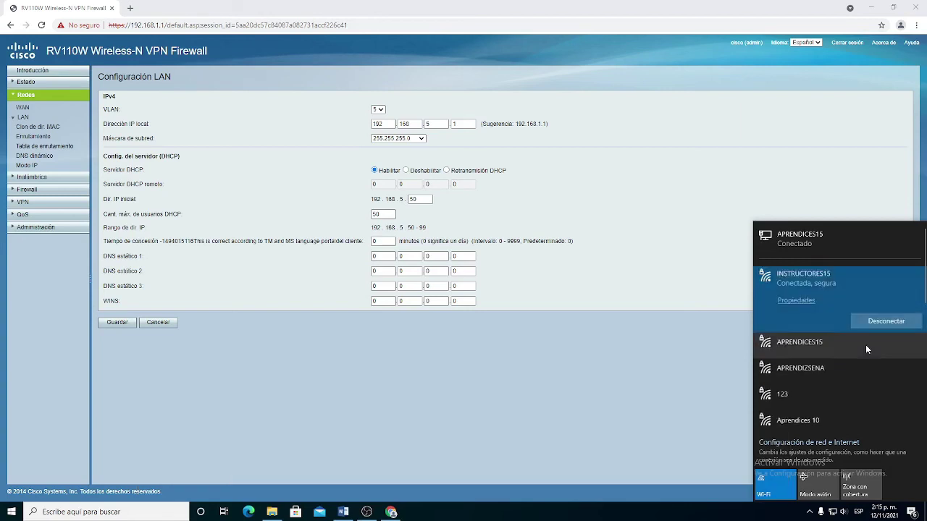
left_click(431, 447)
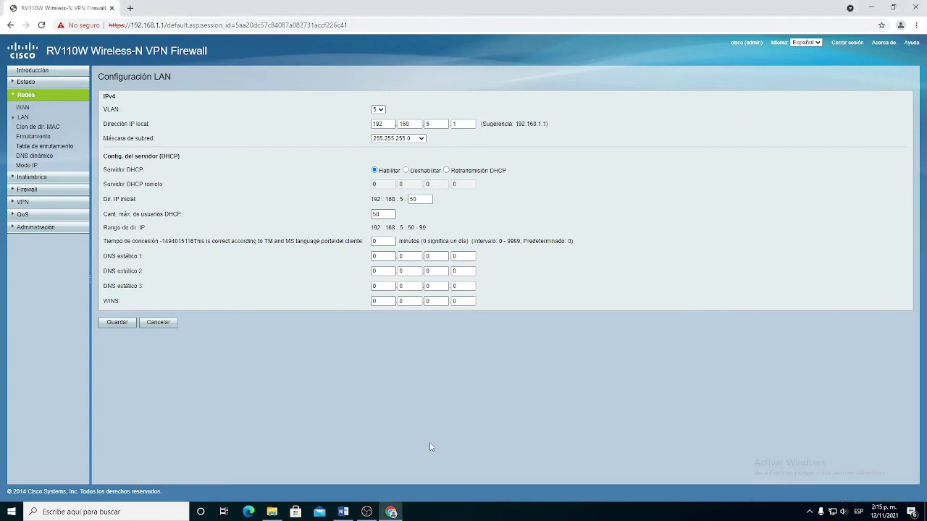
Open cmd via Win+R and run ipconfig to show the new Wi-Fi address
key("super+r")
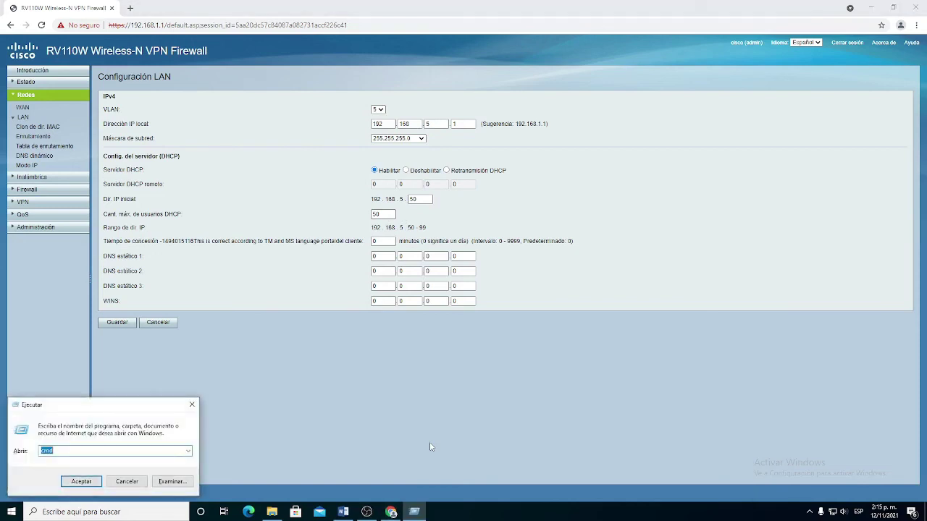
key("Return")
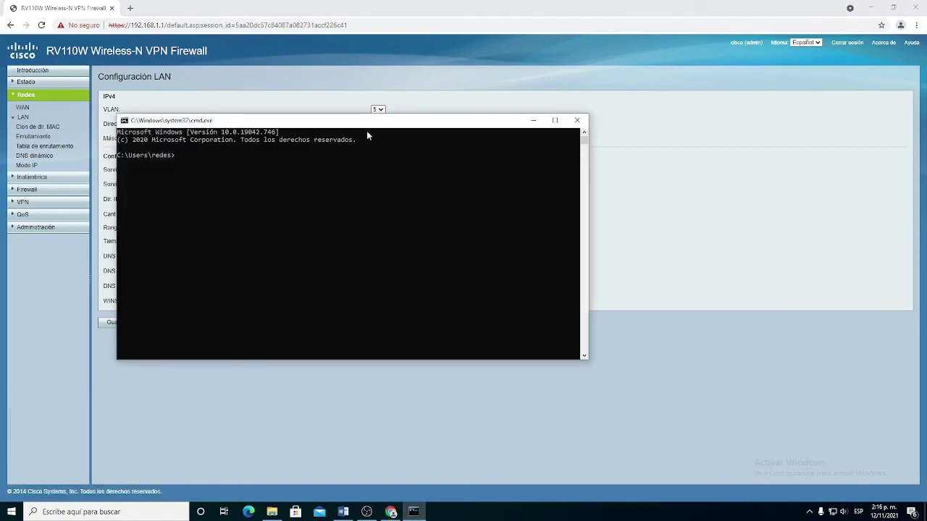
left_click_drag(363, 119, 443, 148)
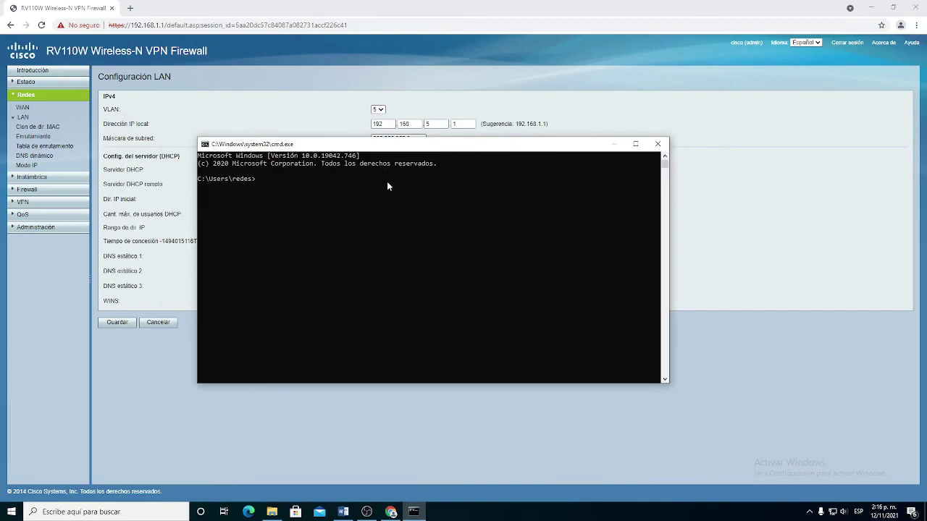
type("ipconfig")
key("Return")
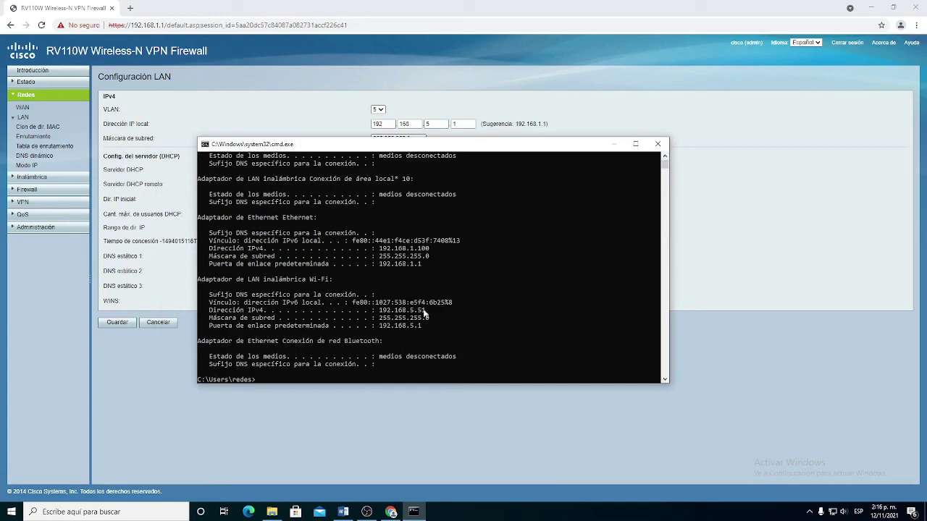
Check 192.168.5.51 and gateway 192.168.5.1 against VLAN 5, close cmd, open wireless Configuración básica
left_click_drag(427, 146, 722, 101)
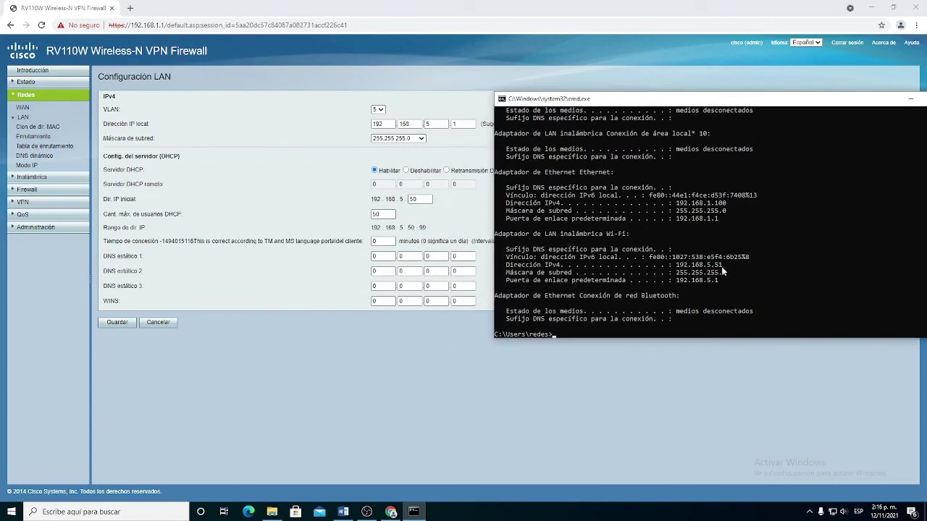
left_click_drag(829, 106, 695, 126)
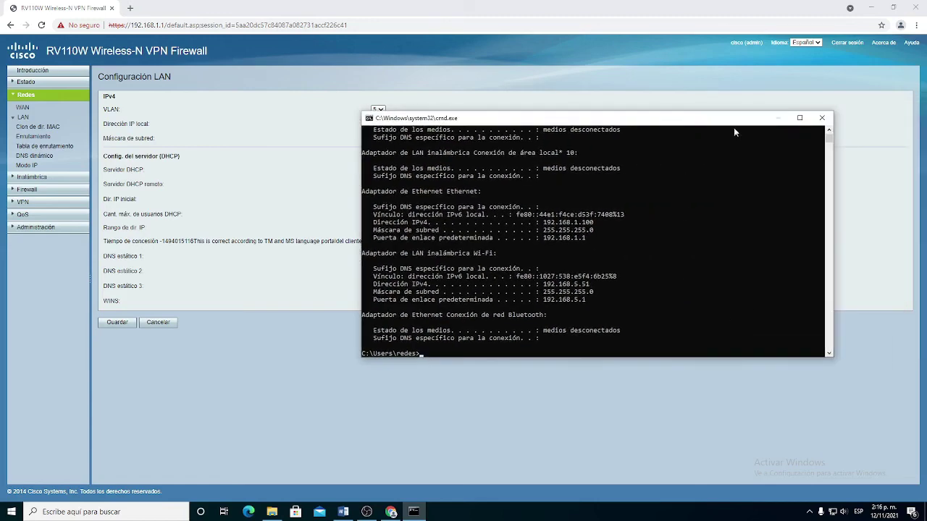
left_click(820, 118)
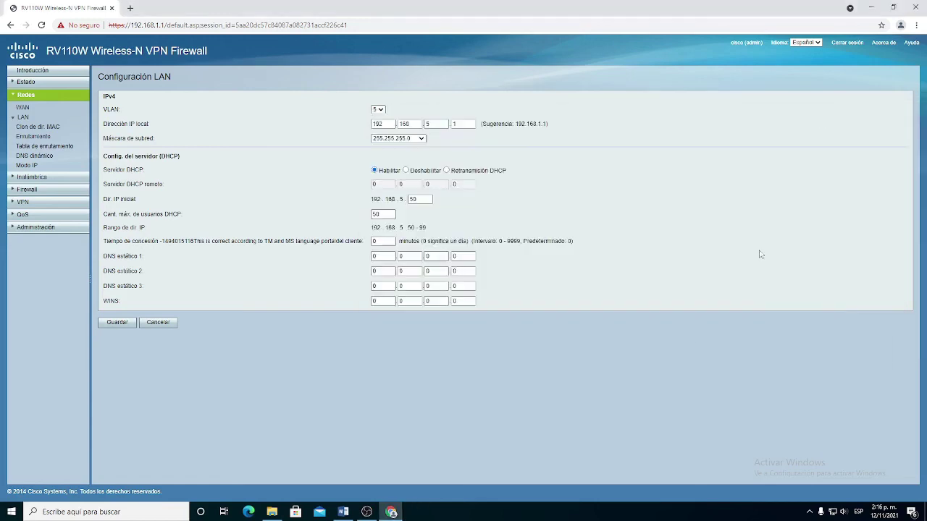
left_click(32, 176)
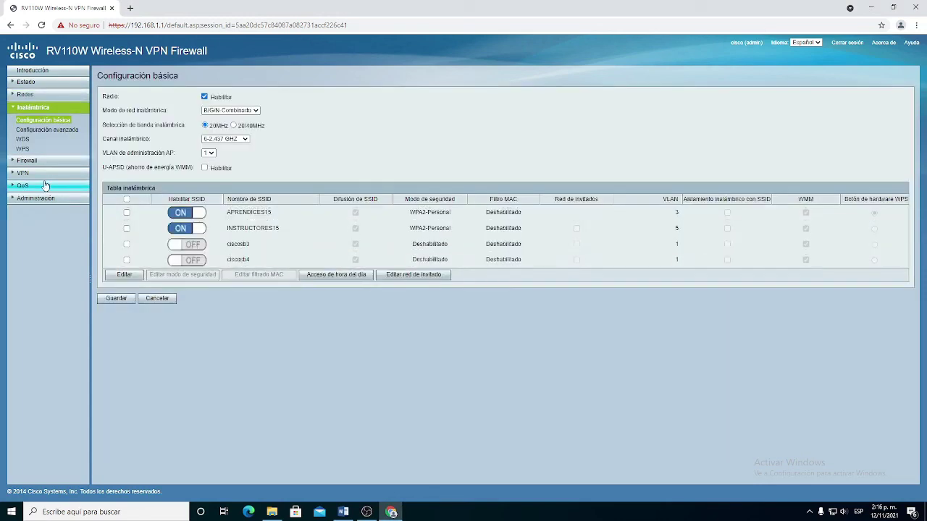